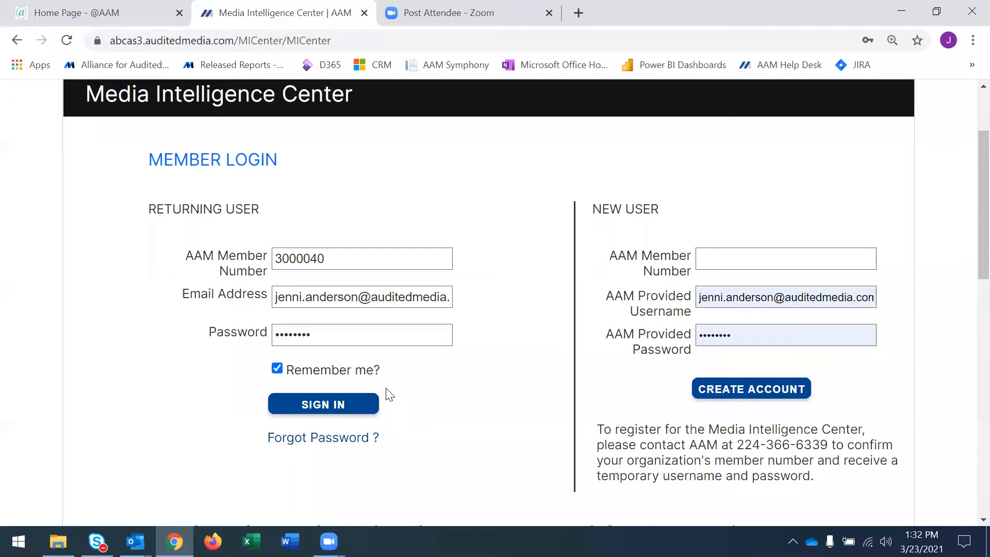
Sign in as a returning member with the prefilled credentials and filter the media properties to News Media.
{"action": "left_click", "coordinate": [357, 411]}
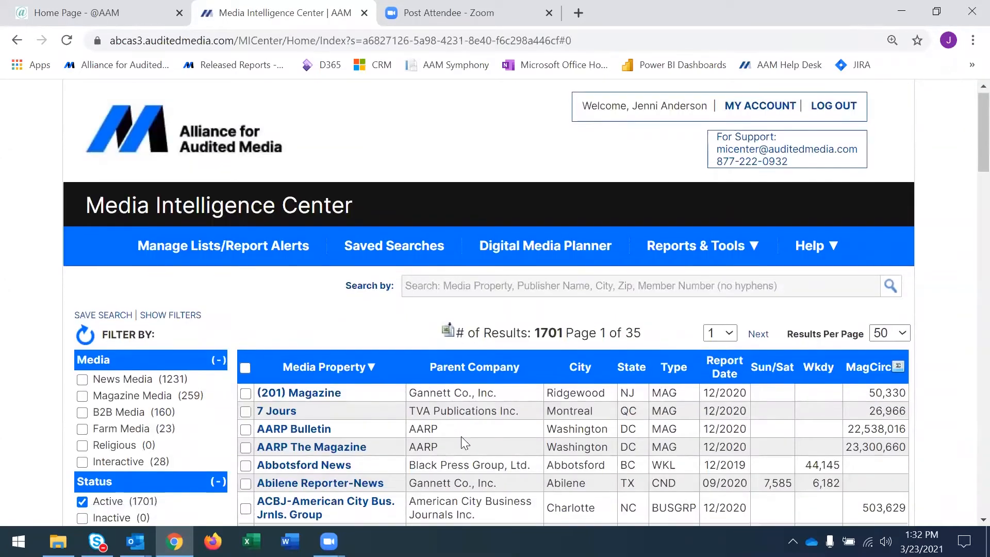
{"action": "scroll", "coordinate": [461, 436], "scroll_direction": "down", "scroll_amount": 2}
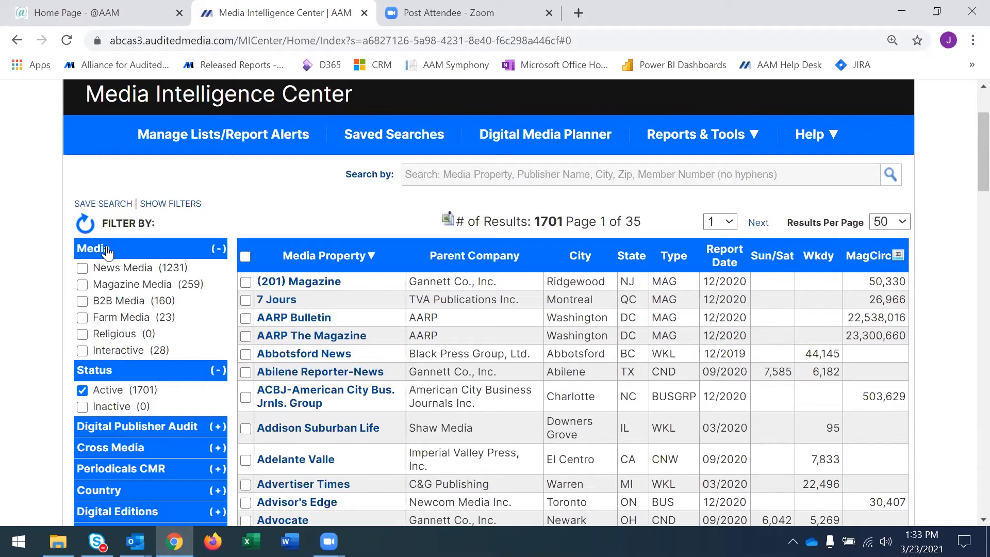
{"action": "left_click", "coordinate": [82, 269]}
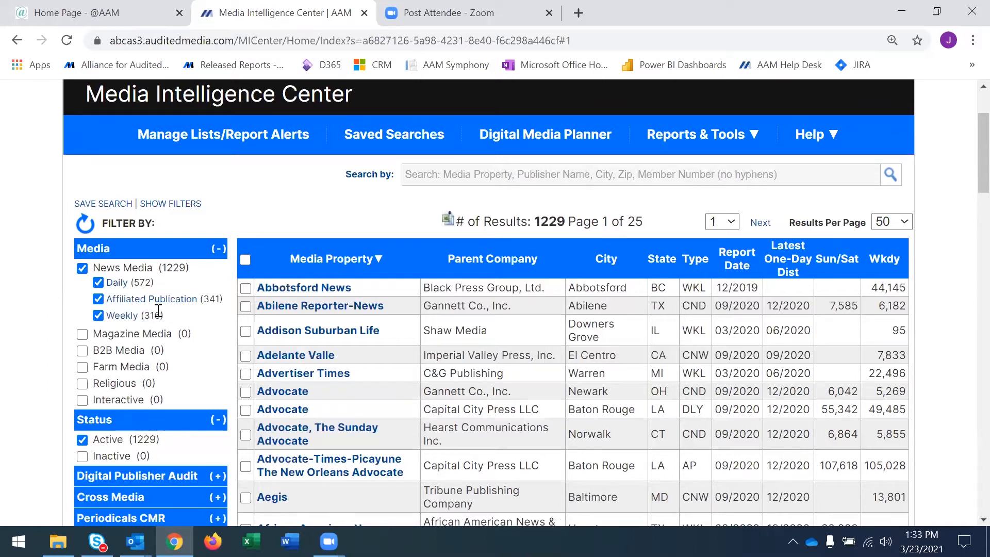
Filter the news media results by the Cross Media types App, Audience Summary, Social Media and Website/Mobile Site.
{"action": "scroll", "coordinate": [159, 311], "scroll_direction": "down", "scroll_amount": 2}
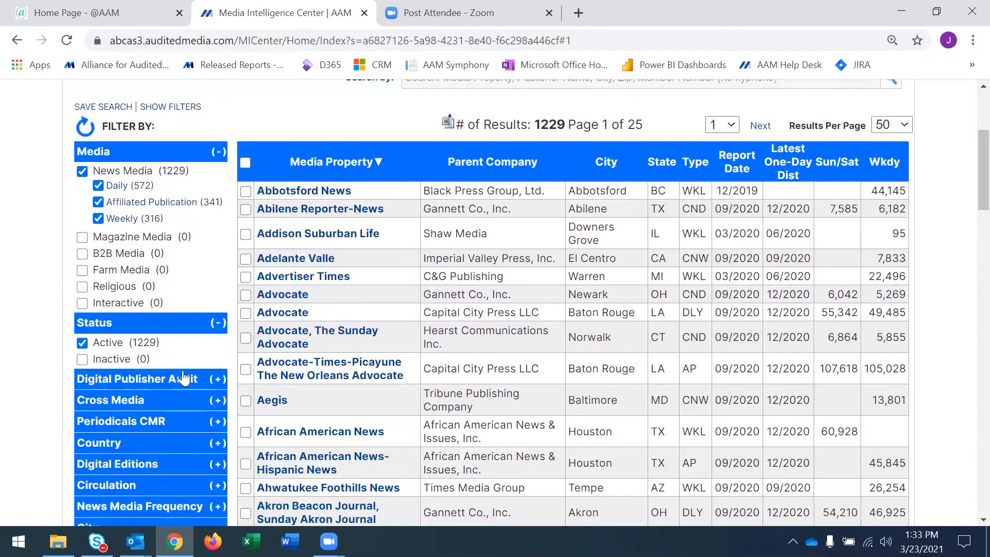
{"action": "scroll", "coordinate": [184, 365], "scroll_direction": "down", "scroll_amount": 2}
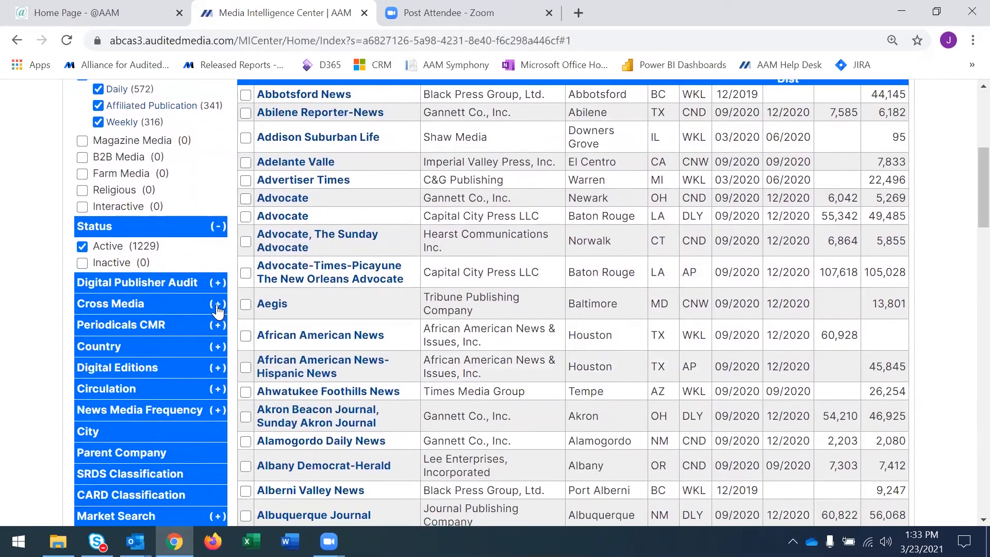
{"action": "left_click", "coordinate": [217, 308]}
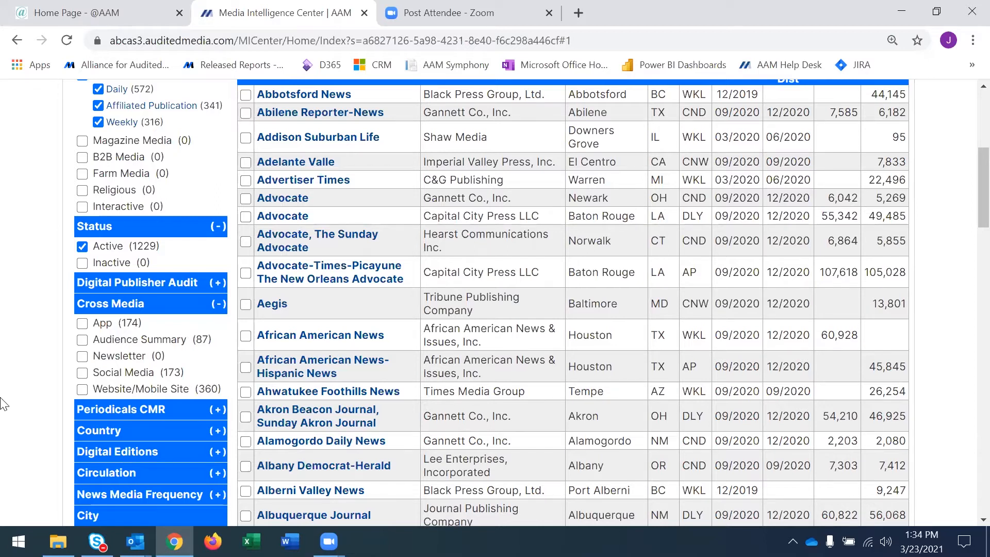
{"action": "left_click", "coordinate": [82, 324]}
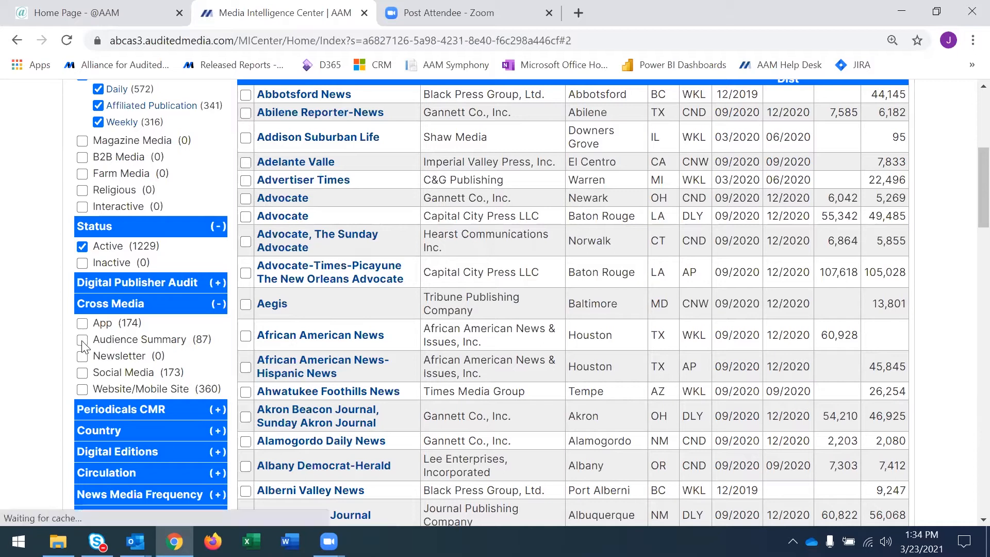
{"action": "left_click", "coordinate": [82, 340]}
{"action": "left_click", "coordinate": [82, 374]}
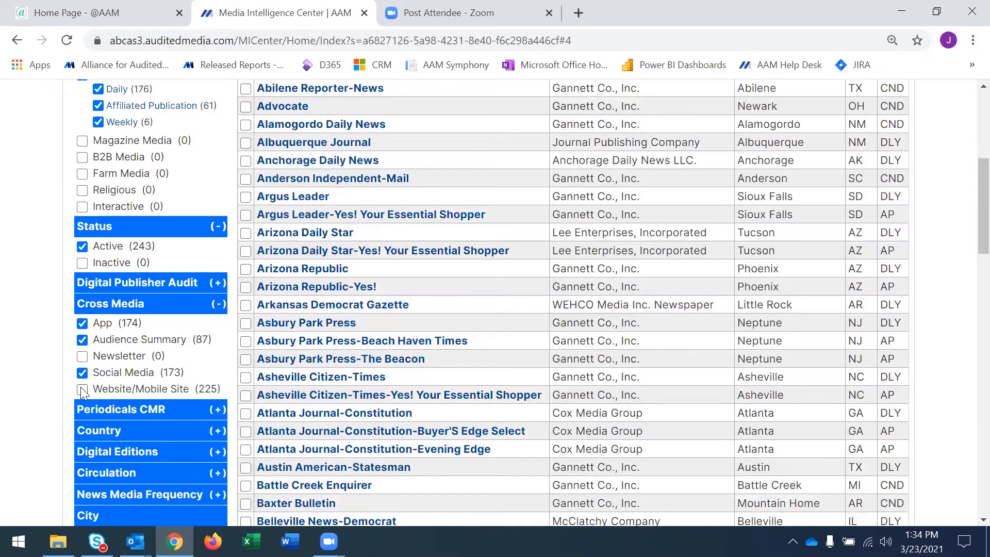
{"action": "left_click", "coordinate": [82, 390]}
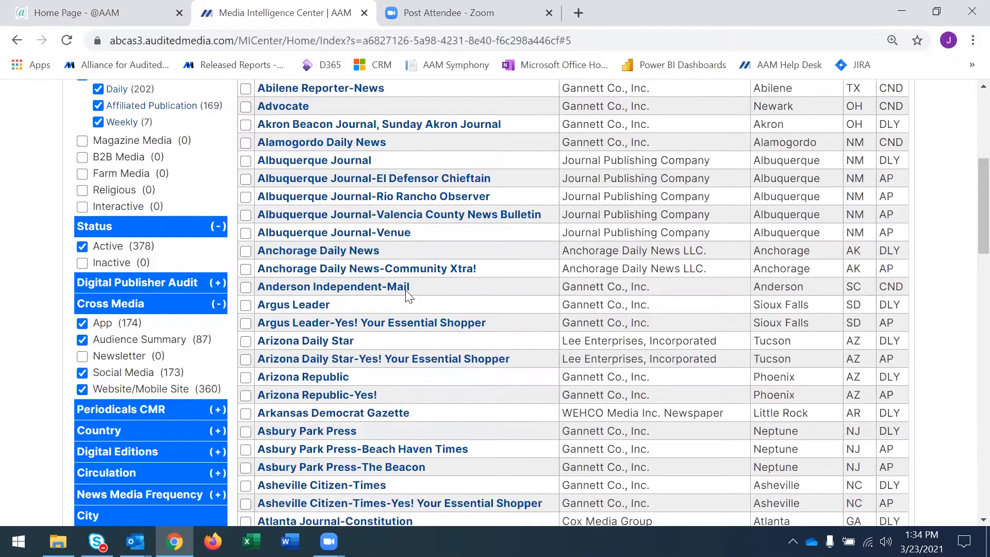
Analyze all publications on the first results page in the Cross Media view for reporting year 2020.
{"action": "scroll", "coordinate": [419, 380], "scroll_direction": "up", "scroll_amount": 1}
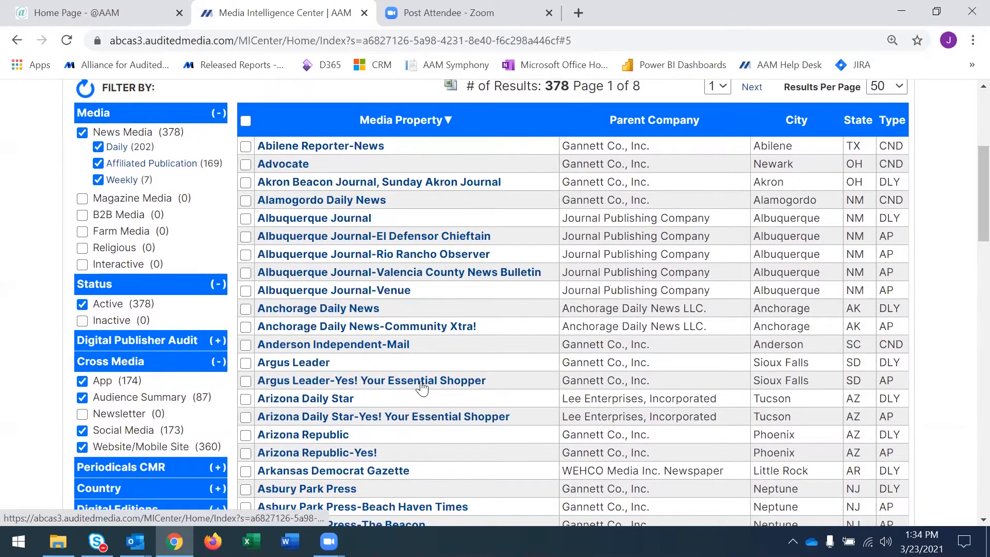
{"action": "left_click", "coordinate": [246, 120]}
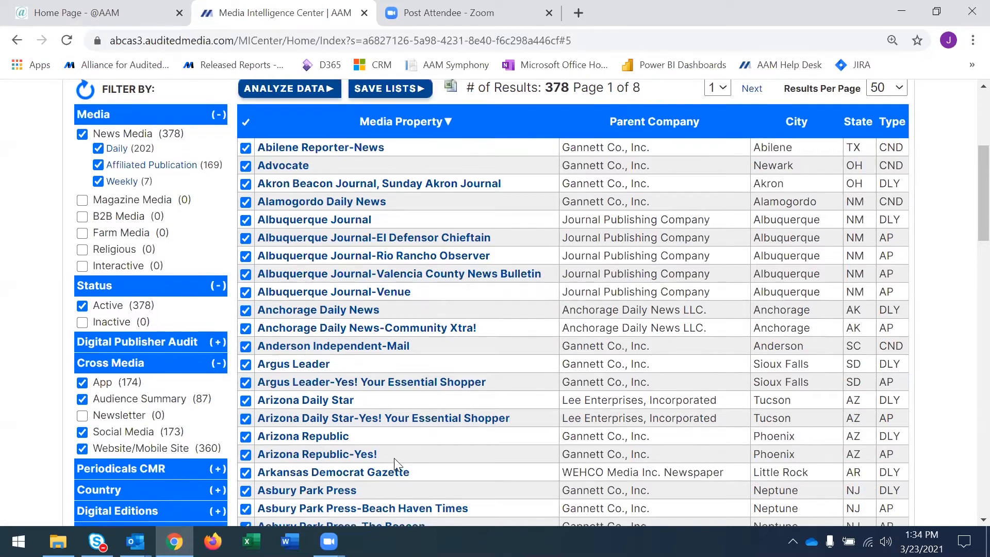
{"action": "scroll", "coordinate": [394, 458], "scroll_direction": "up", "scroll_amount": 1}
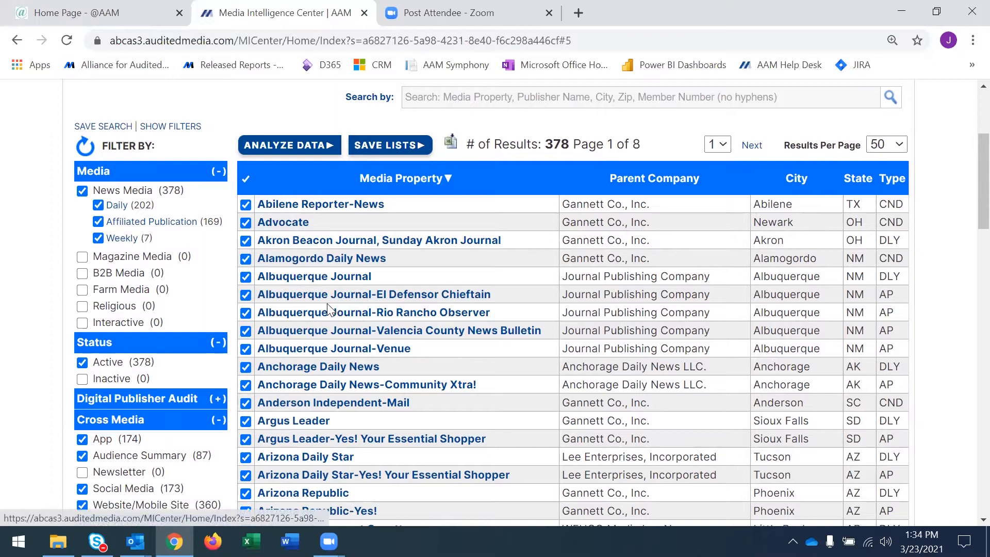
{"action": "left_click", "coordinate": [287, 148]}
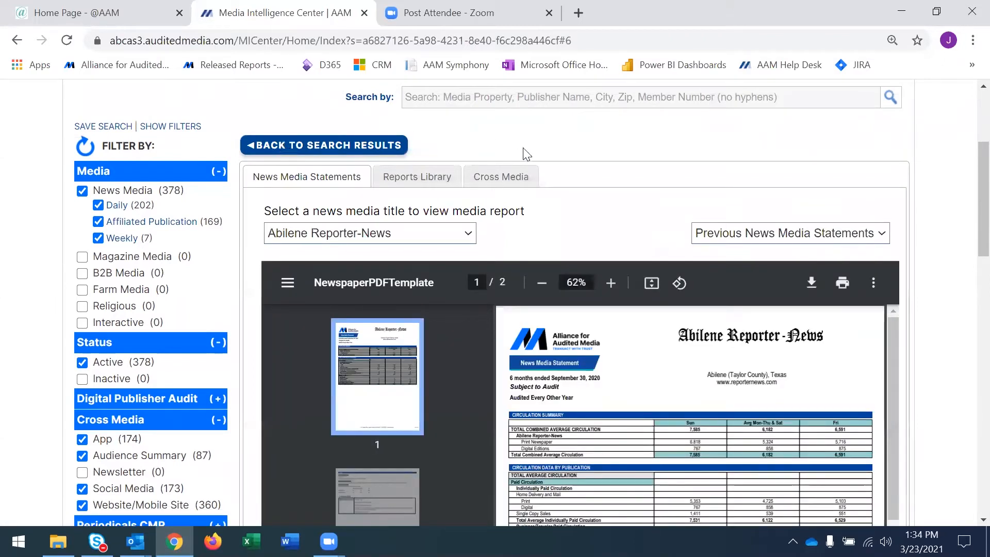
{"action": "left_click", "coordinate": [514, 178]}
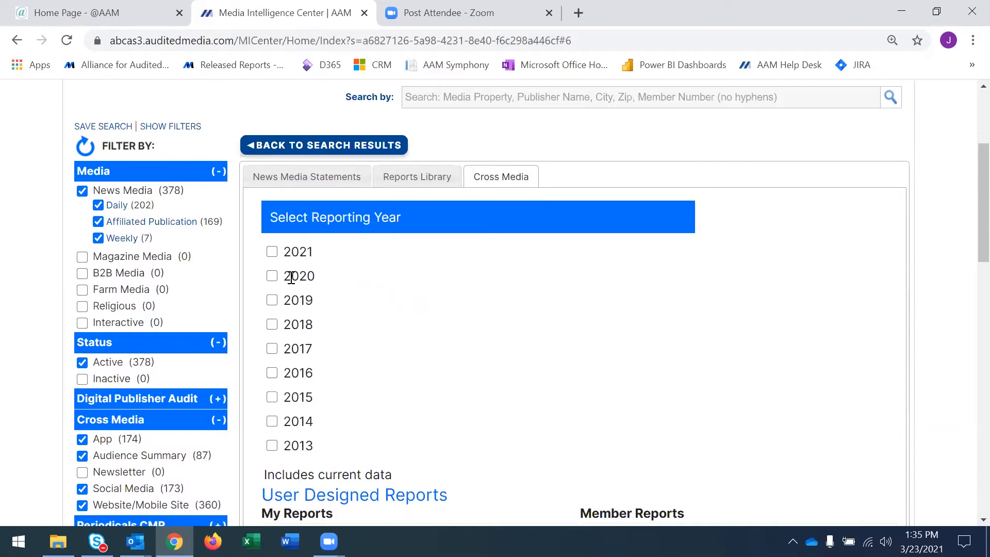
{"action": "left_click", "coordinate": [272, 277]}
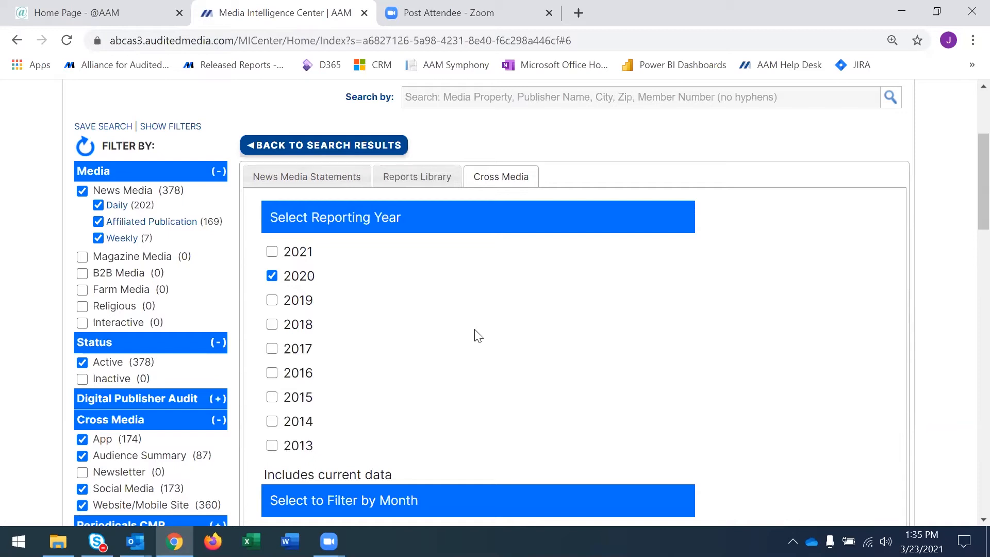
Examine the month filter and the modifiable column options of the Web/Mobile Analysis and App Analysis reports, leaving them as they are.
{"action": "scroll", "coordinate": [478, 336], "scroll_direction": "down", "scroll_amount": 3}
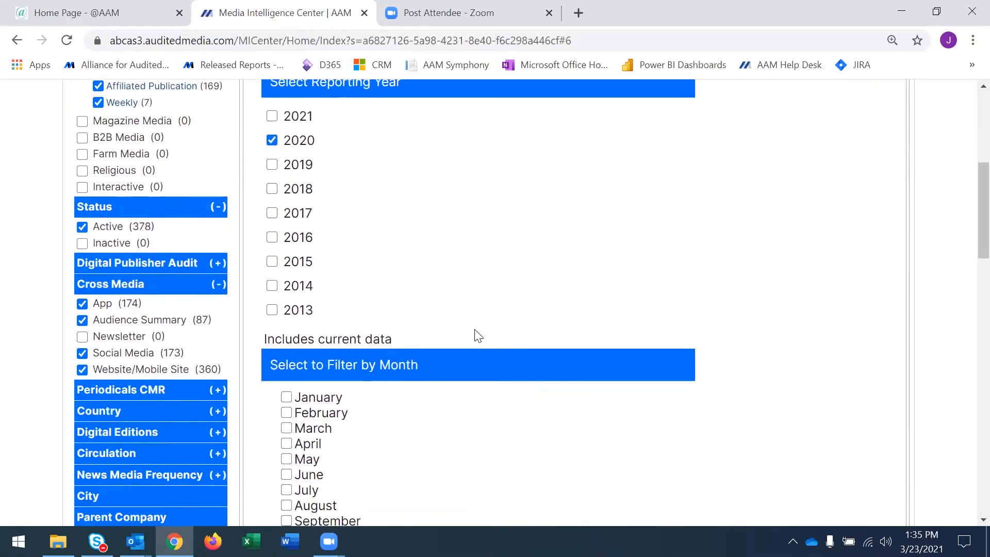
{"action": "scroll", "coordinate": [478, 336], "scroll_direction": "down", "scroll_amount": 2}
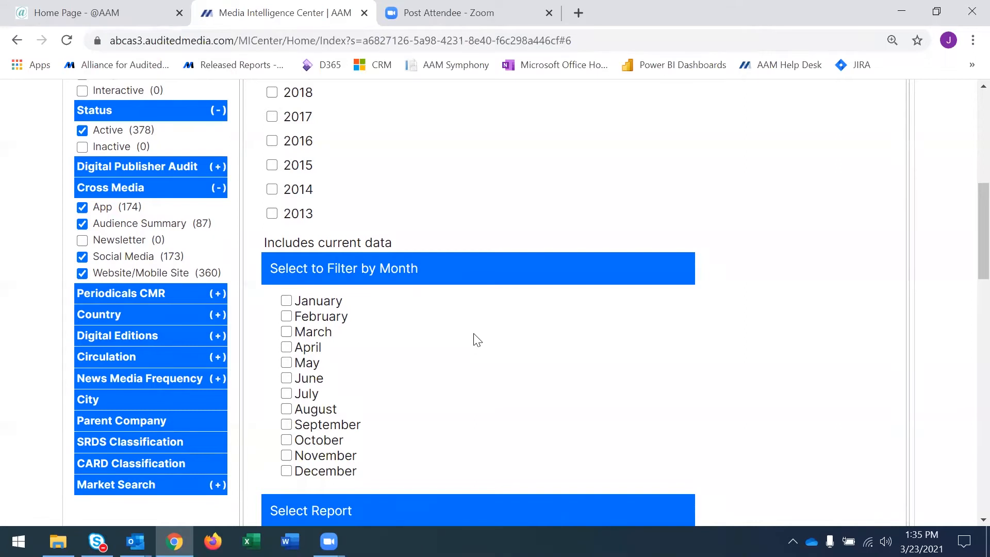
{"action": "scroll", "coordinate": [477, 340], "scroll_direction": "down", "scroll_amount": 2}
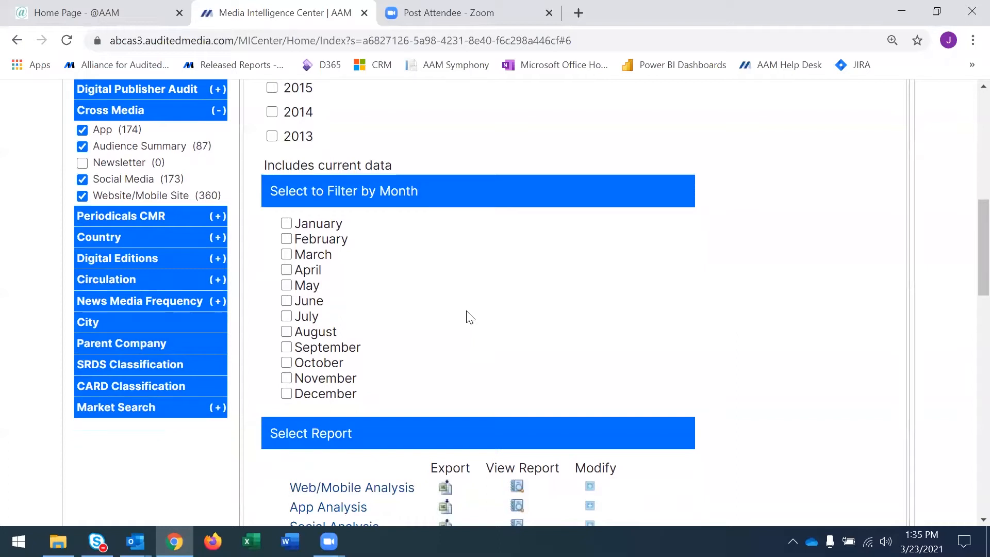
{"action": "scroll", "coordinate": [470, 318], "scroll_direction": "down", "scroll_amount": 1}
{"action": "scroll", "coordinate": [459, 325], "scroll_direction": "down", "scroll_amount": 1}
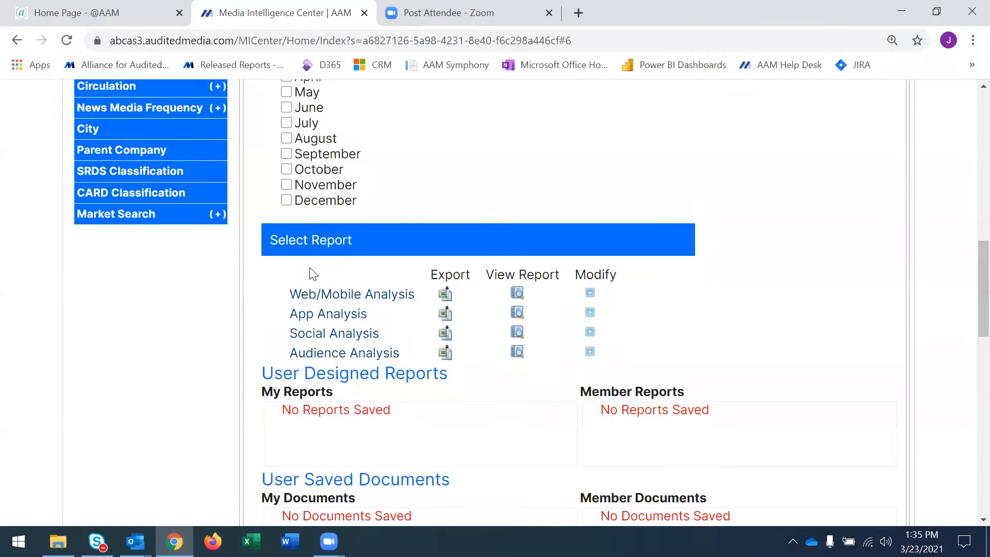
{"action": "left_click", "coordinate": [590, 294]}
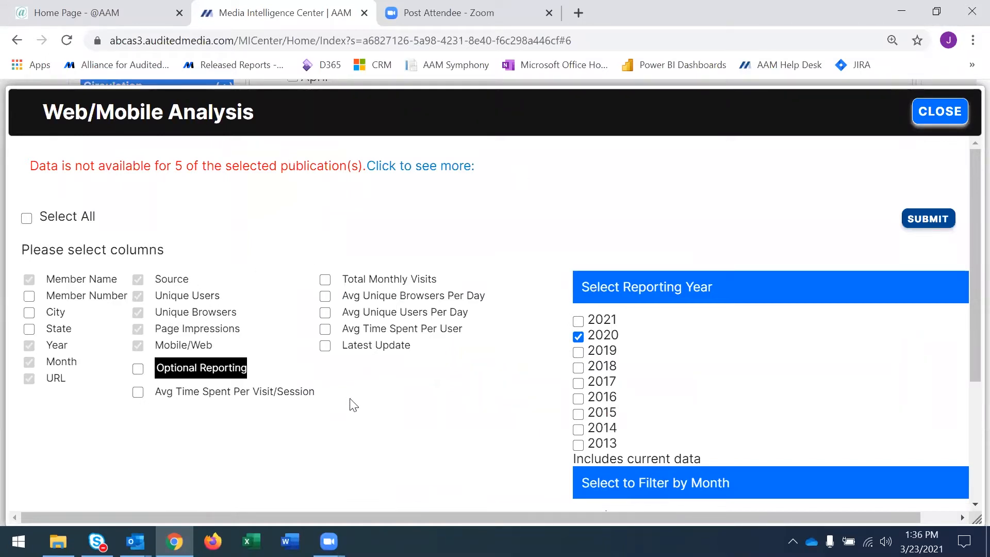
{"action": "left_click", "coordinate": [935, 122]}
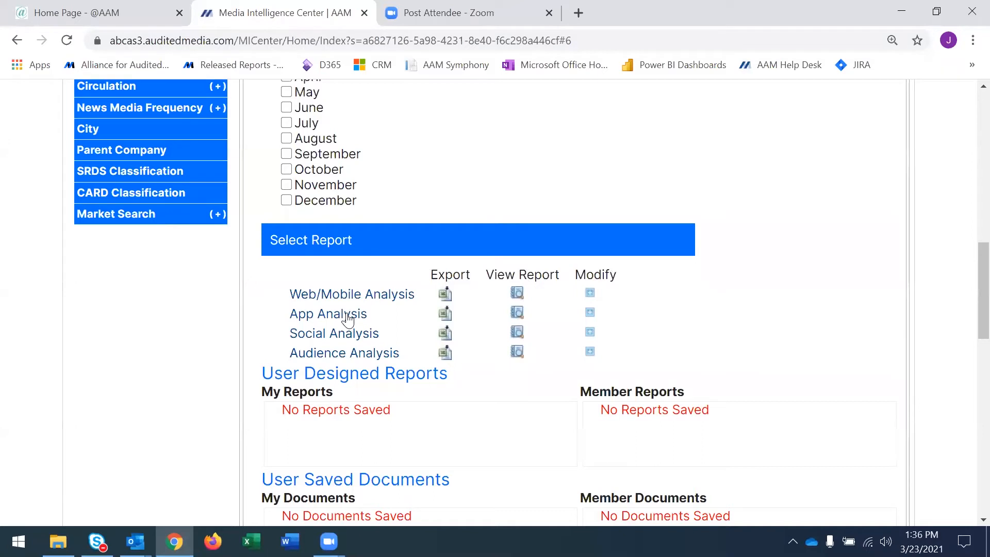
{"action": "left_click", "coordinate": [590, 315]}
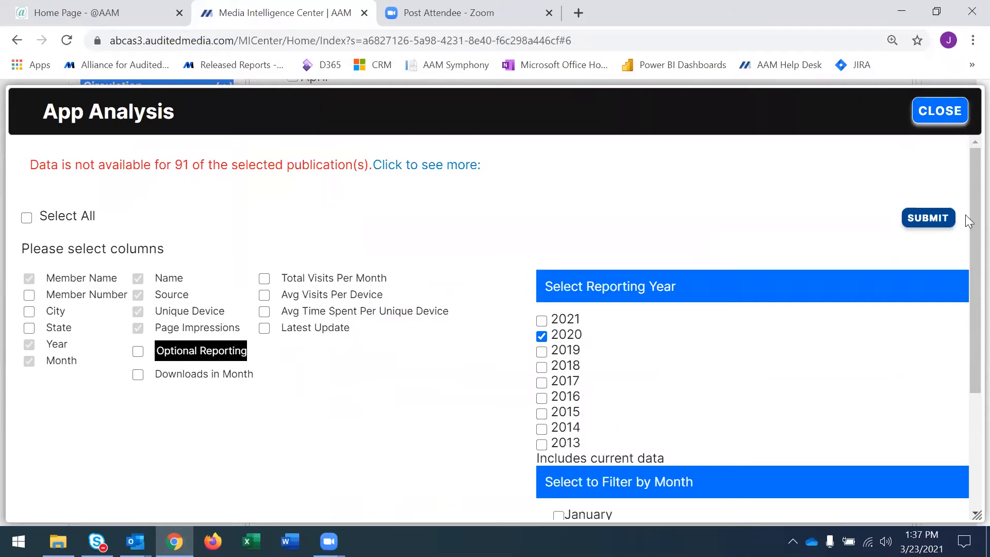
{"action": "left_click", "coordinate": [938, 121]}
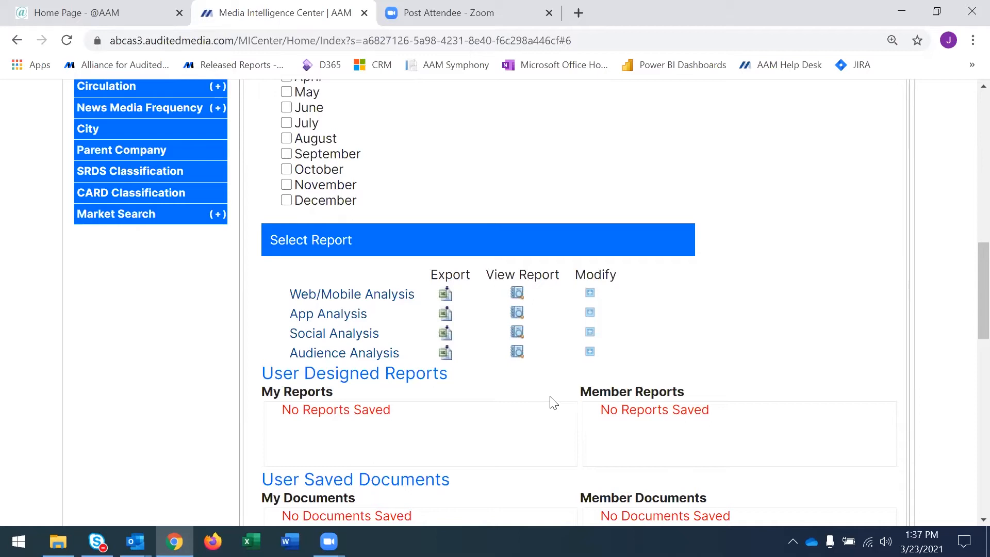
Examine the modifiable column options of the Social Analysis and Audience Analysis reports, leaving them as they are.
{"action": "left_click", "coordinate": [591, 334]}
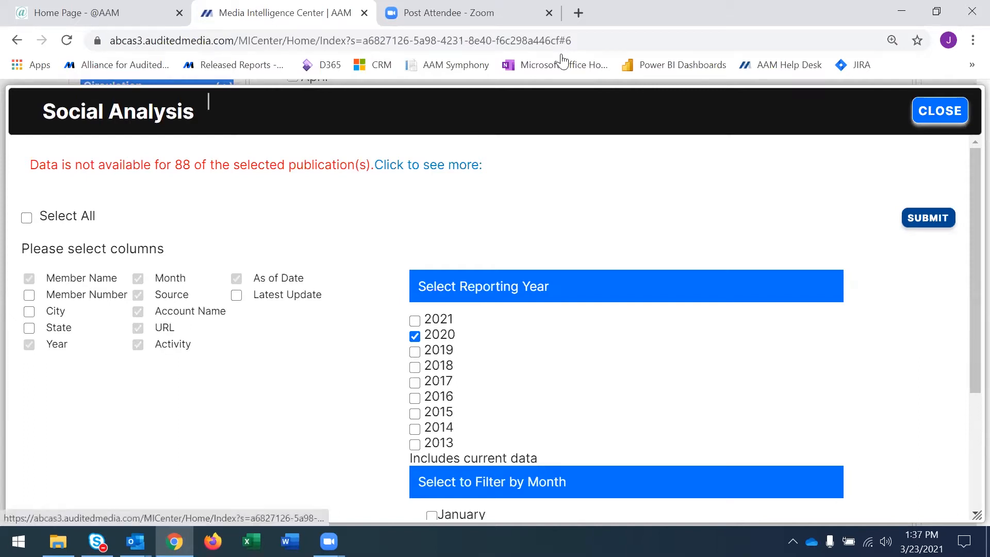
{"action": "left_click", "coordinate": [931, 120]}
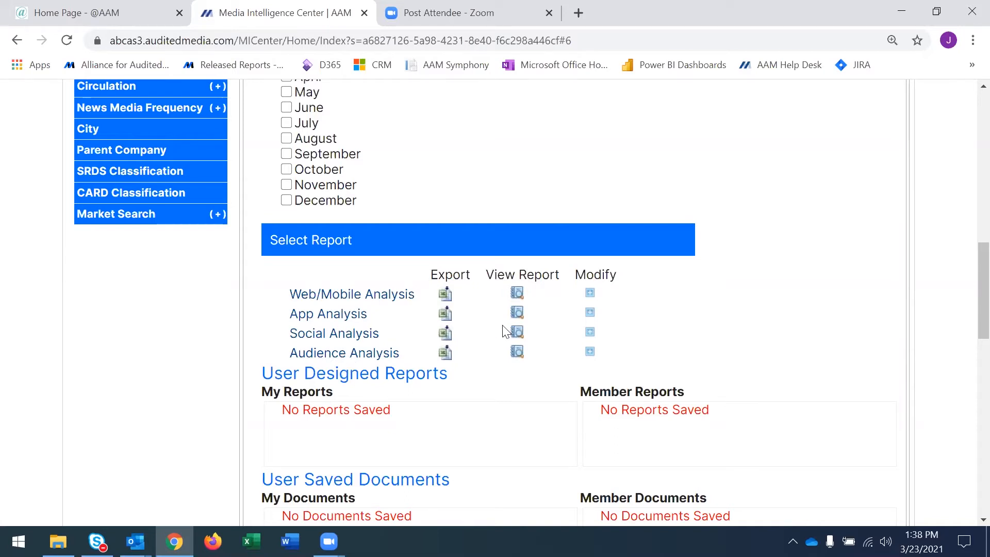
{"action": "left_click", "coordinate": [589, 354]}
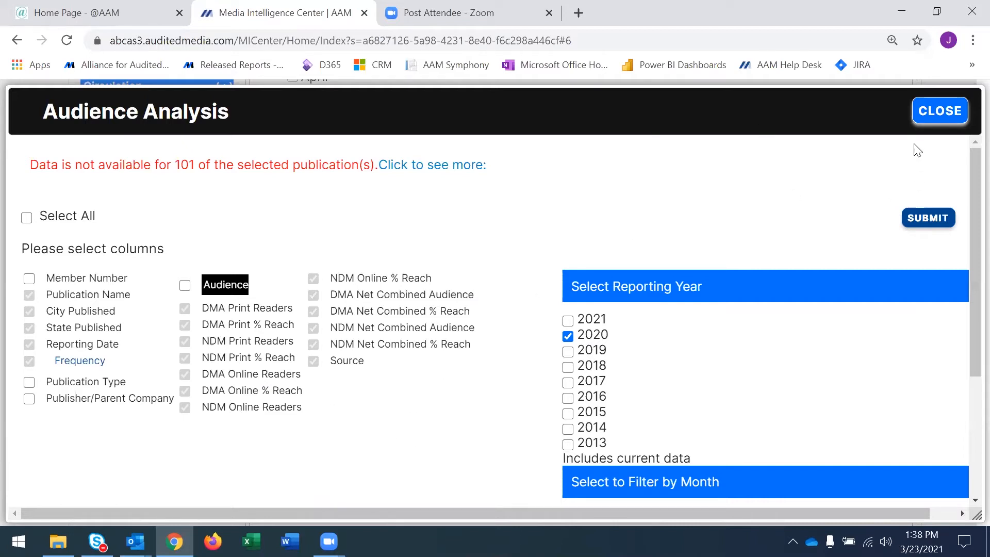
{"action": "left_click", "coordinate": [933, 120]}
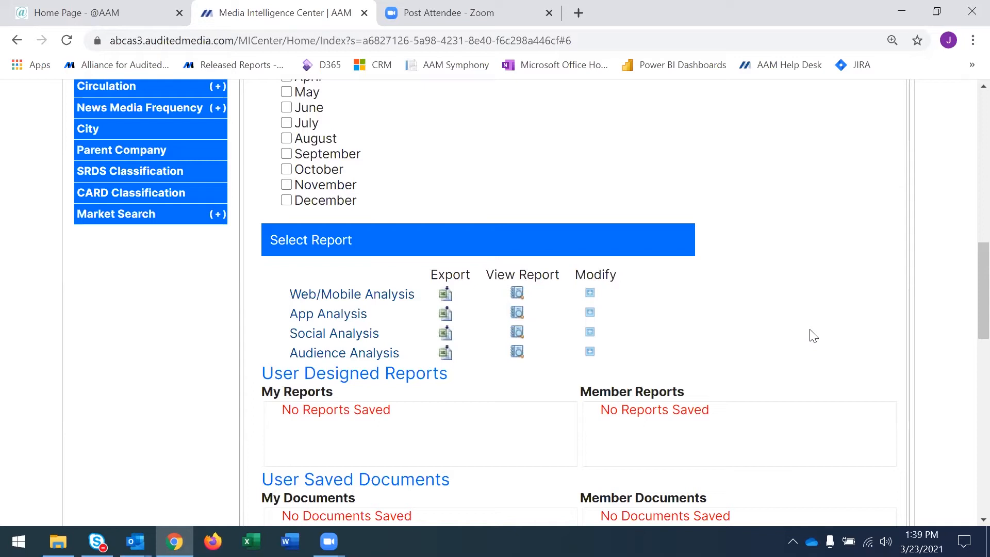
Export the Web/Mobile Analysis report, review the downloaded workbook in Excel with editing enabled, and close it.
{"action": "scroll", "coordinate": [814, 336], "scroll_direction": "down", "scroll_amount": 1}
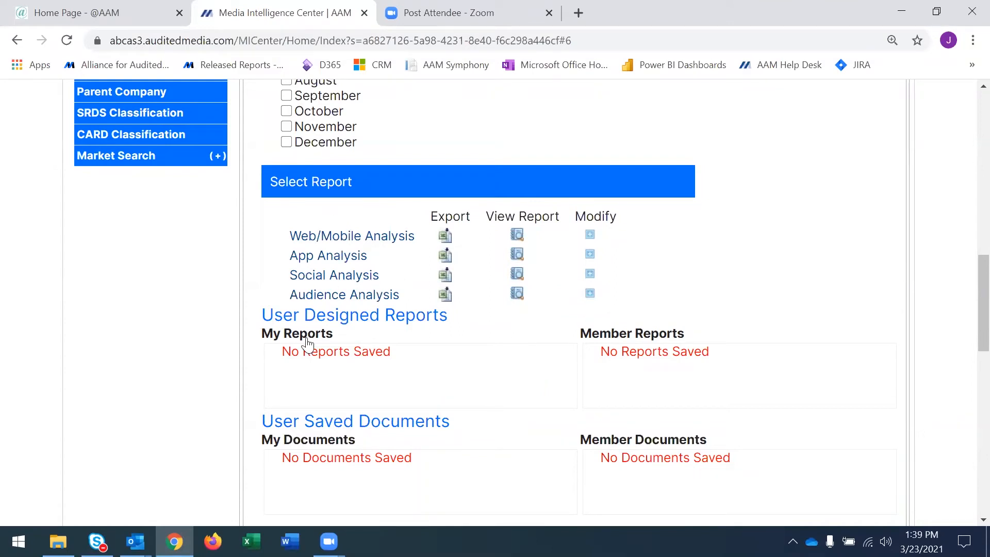
{"action": "left_click", "coordinate": [445, 238]}
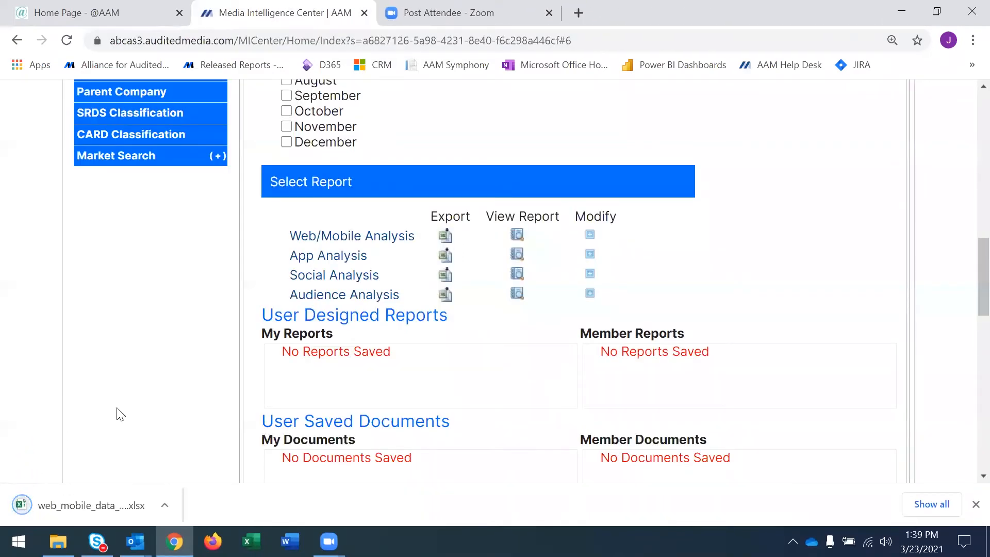
{"action": "left_click", "coordinate": [76, 503]}
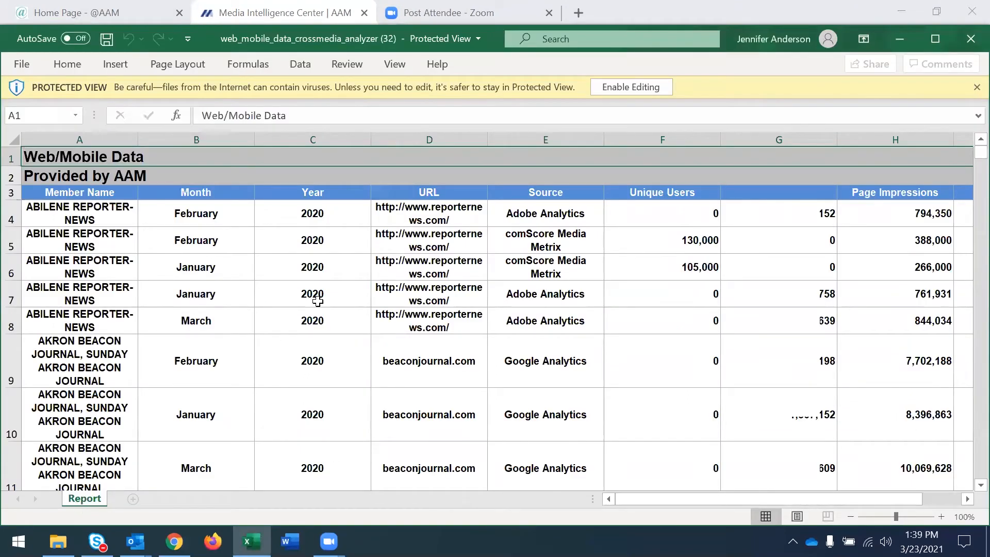
{"action": "left_click", "coordinate": [624, 87]}
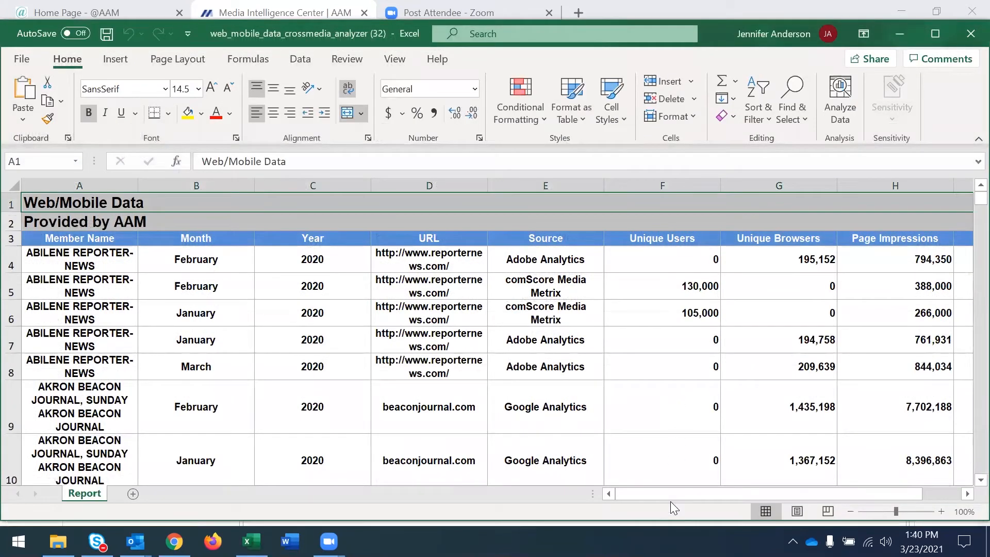
{"action": "left_click_drag", "start_coordinate": [671, 495], "coordinate": [645, 499]}
{"action": "left_click", "coordinate": [969, 30]}
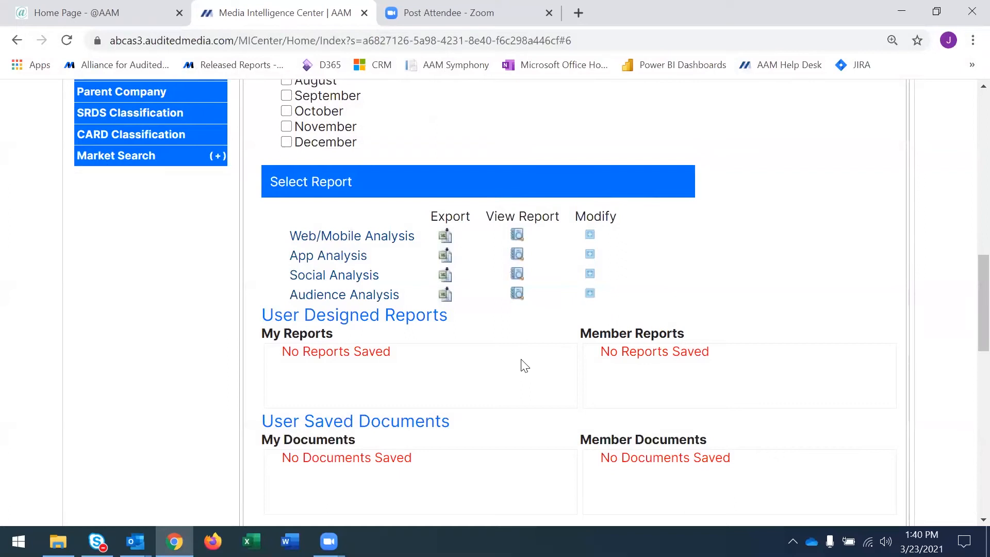
View the Web/Mobile Analysis report on screen and look through its rows and columns.
{"action": "left_click", "coordinate": [517, 237]}
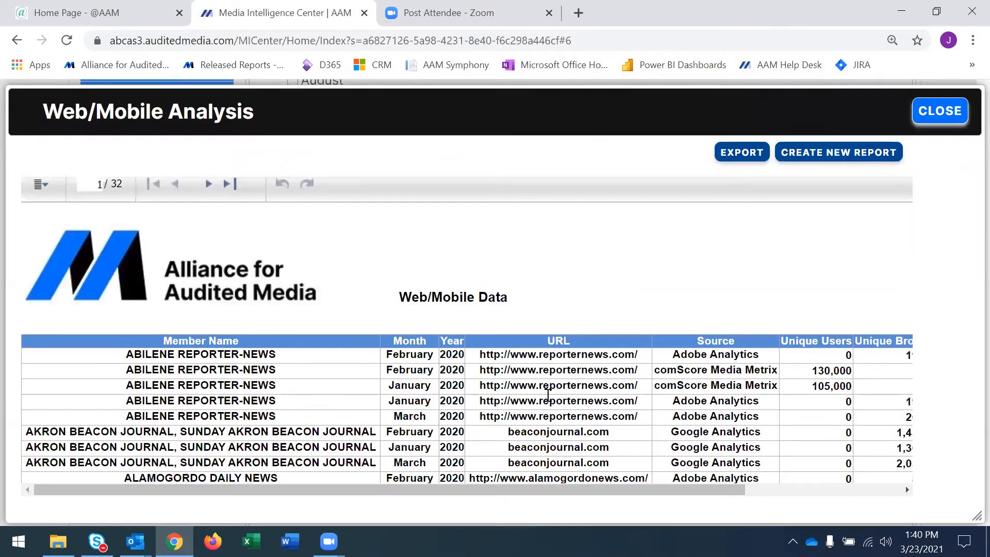
{"action": "scroll", "coordinate": [551, 398], "scroll_direction": "down", "scroll_amount": 3}
{"action": "scroll", "coordinate": [551, 398], "scroll_direction": "up", "scroll_amount": 3}
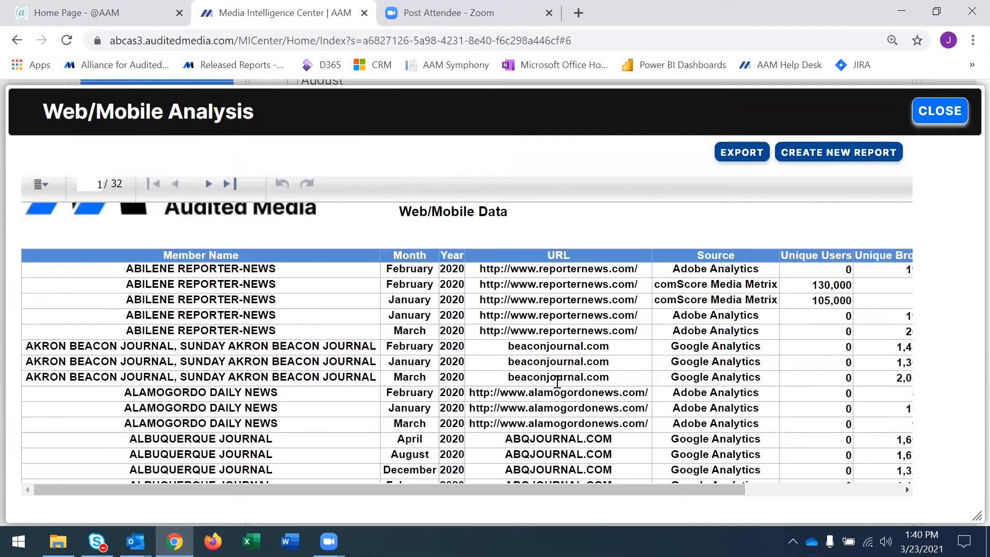
{"action": "left_click_drag", "start_coordinate": [587, 491], "coordinate": [537, 504]}
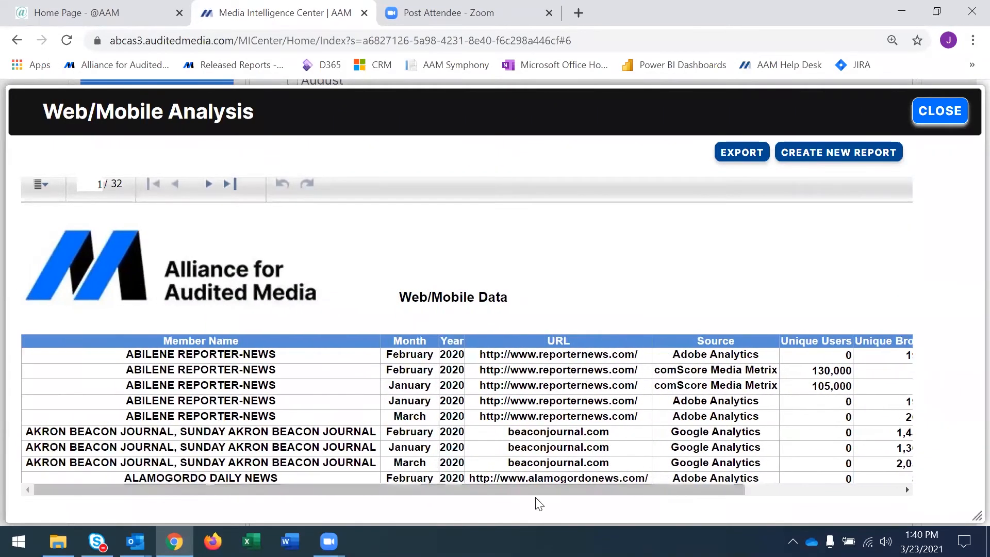
Examine the export formats for the Web/Mobile Analysis report, trying Excel (XLSX), and close the report without exporting.
{"action": "left_click", "coordinate": [750, 158]}
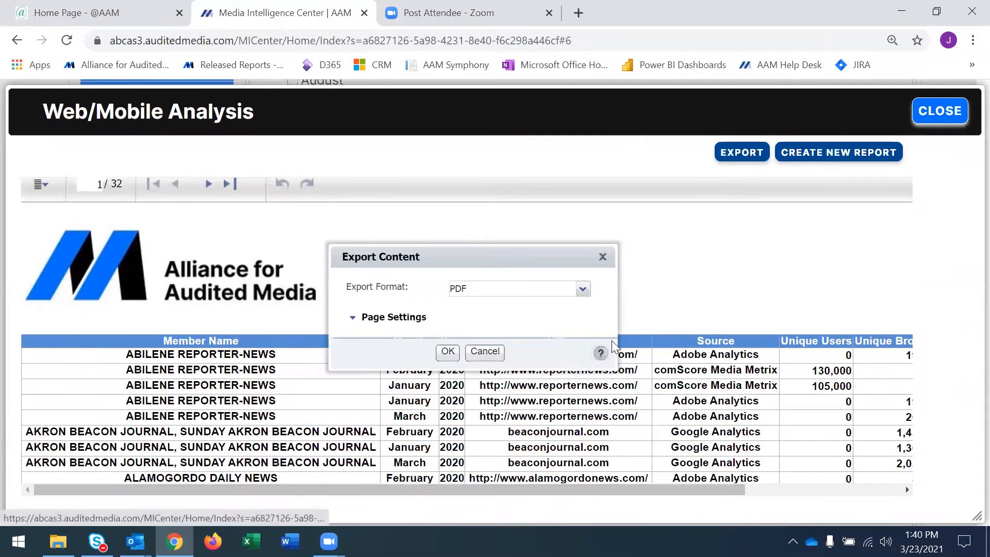
{"action": "left_click", "coordinate": [583, 289]}
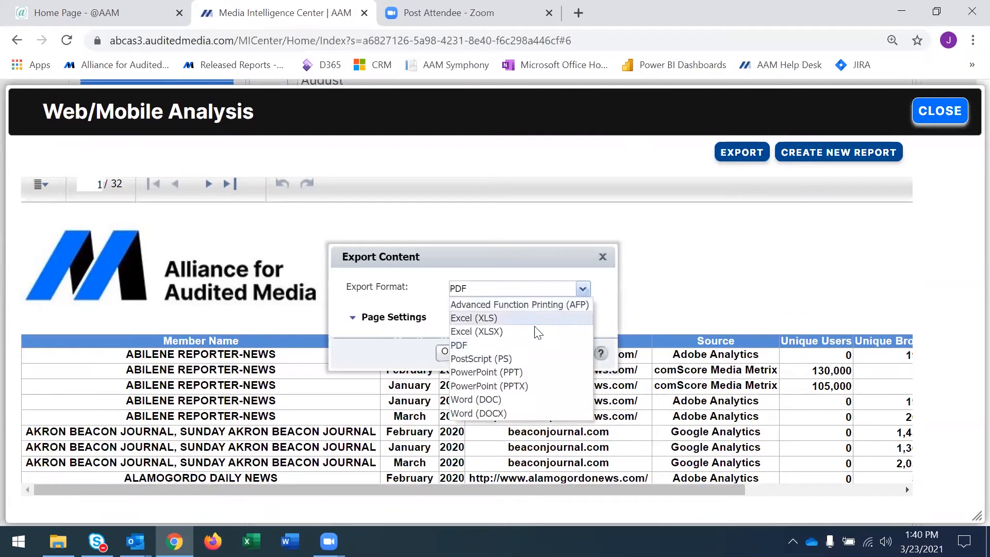
{"action": "left_click", "coordinate": [505, 335]}
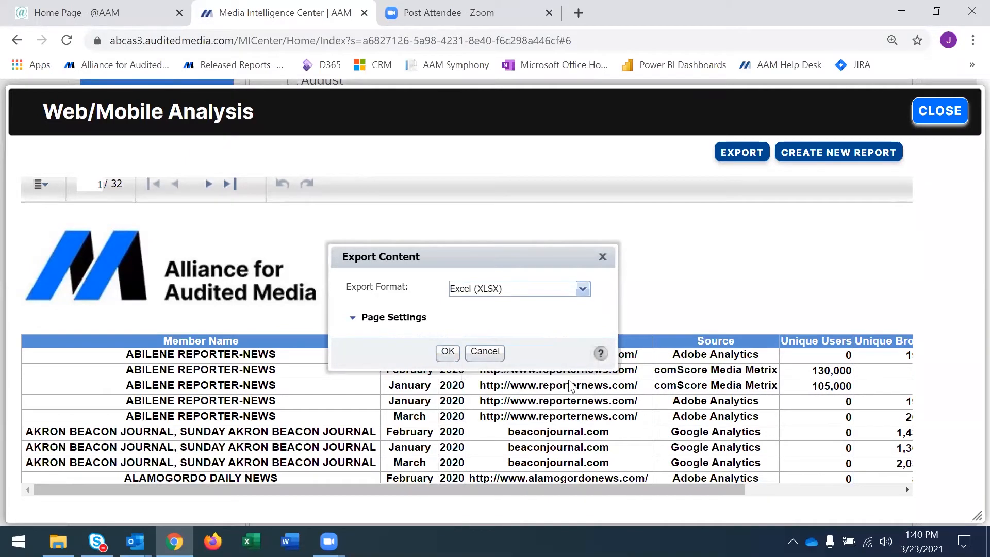
{"action": "left_click", "coordinate": [485, 353]}
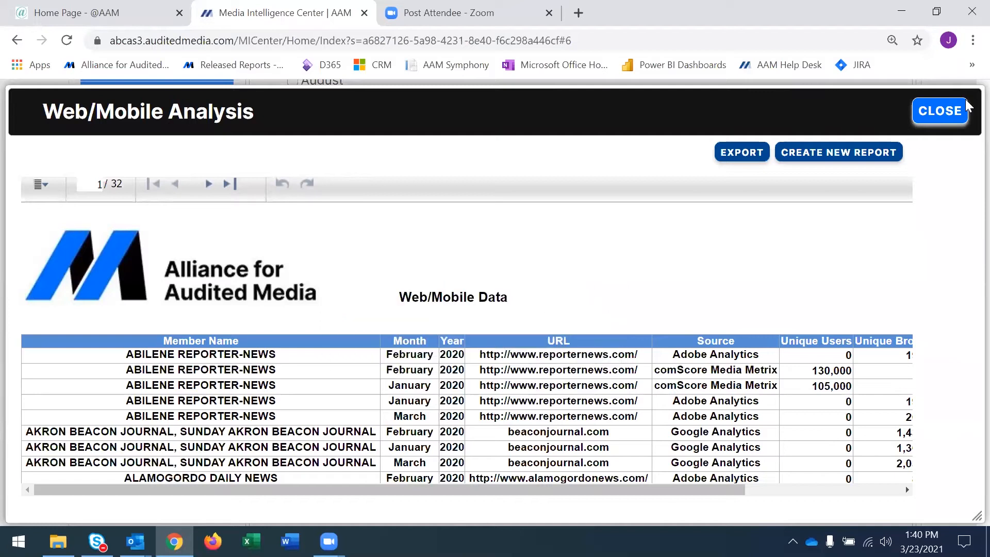
{"action": "left_click", "coordinate": [947, 117]}
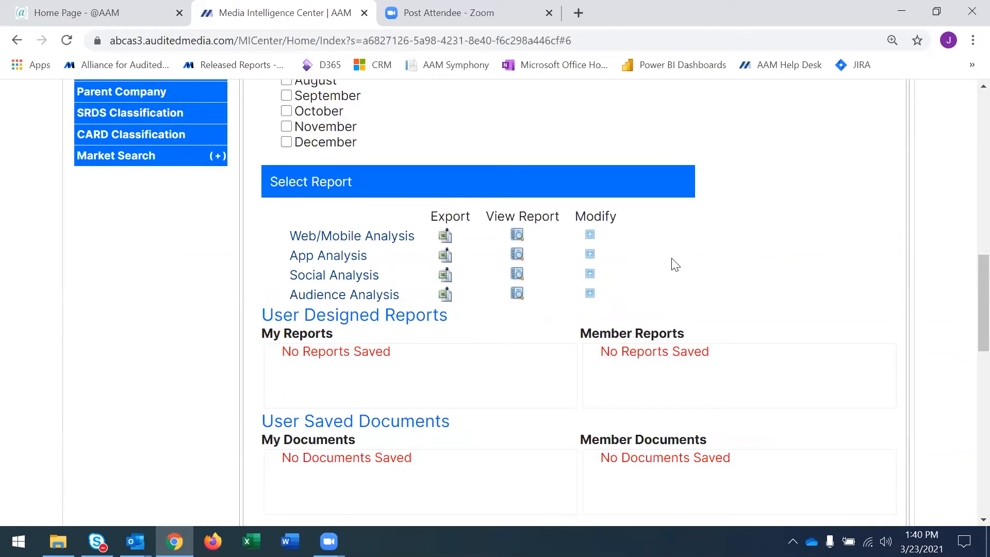
Generate a modified 2020 Web/Mobile Analysis report with only the optional Member Number column added.
{"action": "left_click", "coordinate": [590, 238]}
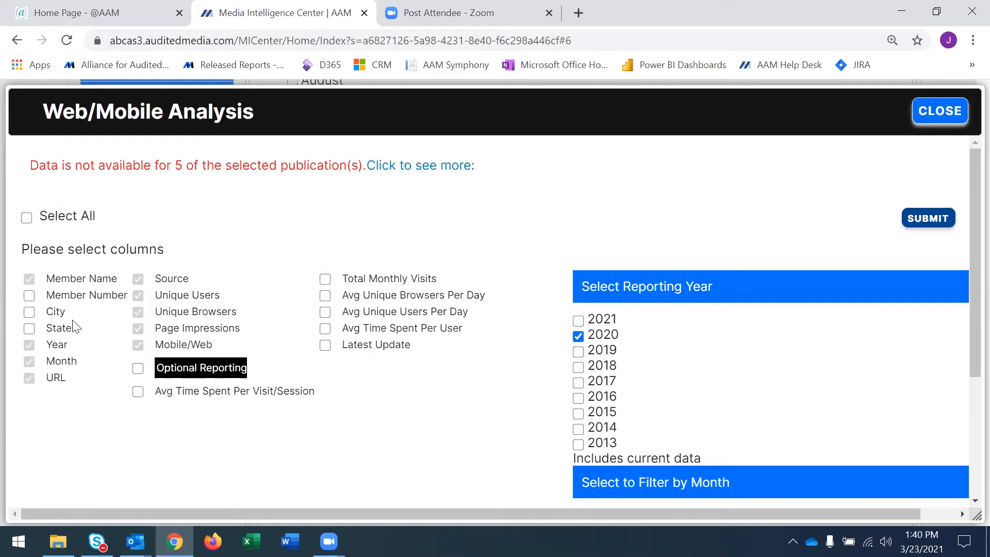
{"action": "left_click", "coordinate": [28, 297]}
{"action": "left_click", "coordinate": [27, 219]}
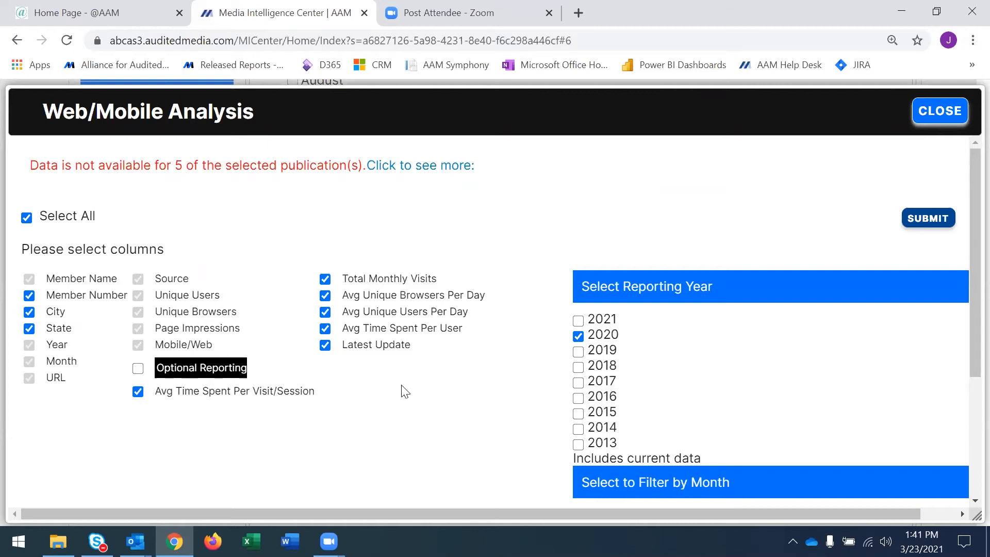
{"action": "left_click", "coordinate": [26, 217]}
{"action": "left_click", "coordinate": [29, 295]}
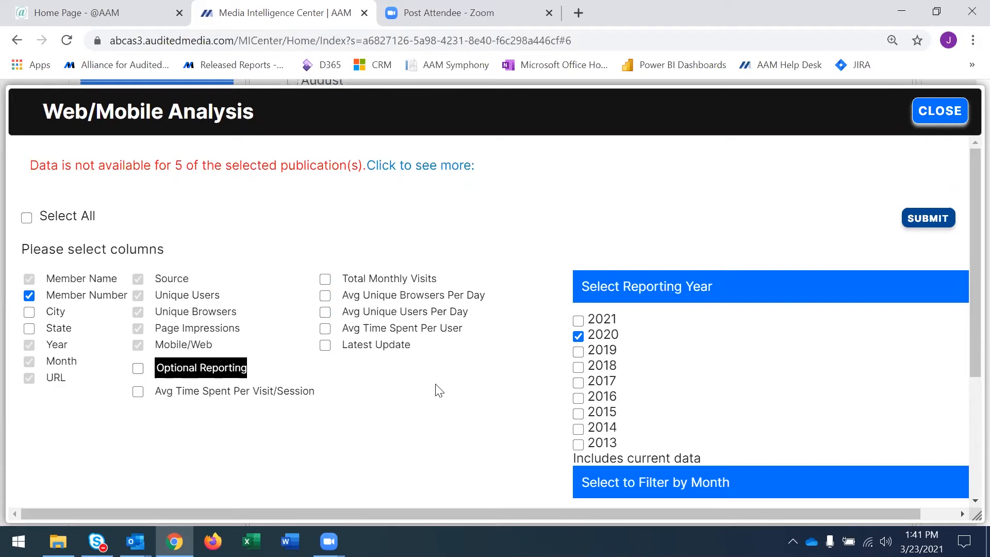
{"action": "left_click", "coordinate": [936, 226]}
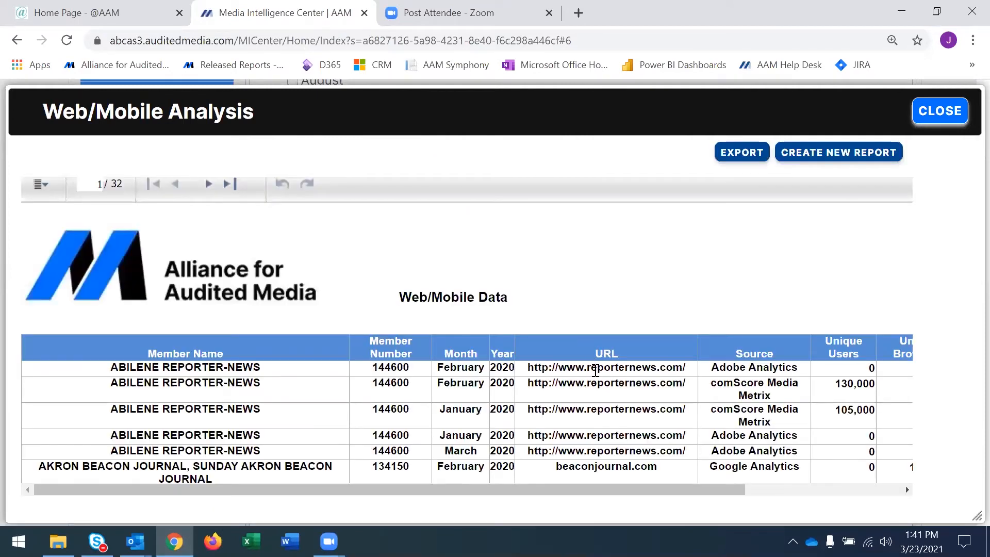
Preview the Excel (XLSX) export option for the modified Web/Mobile Analysis report, cancel the export, and close the report.
{"action": "left_click", "coordinate": [753, 154]}
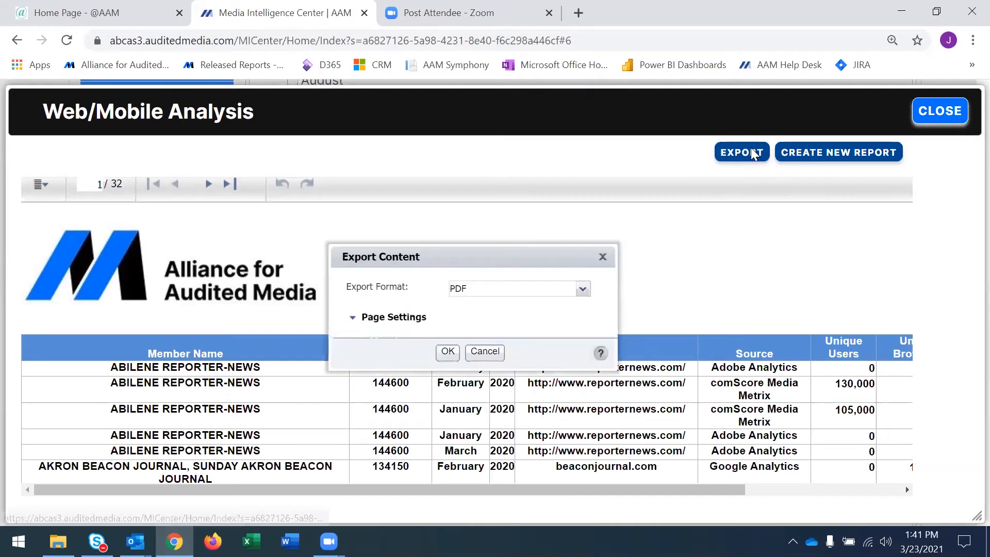
{"action": "left_click", "coordinate": [583, 290]}
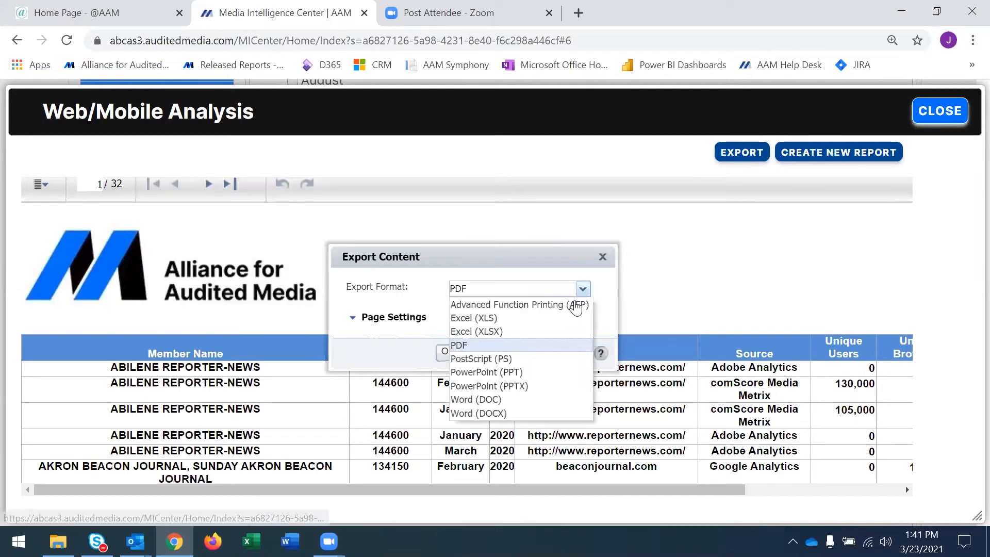
{"action": "left_click", "coordinate": [522, 332]}
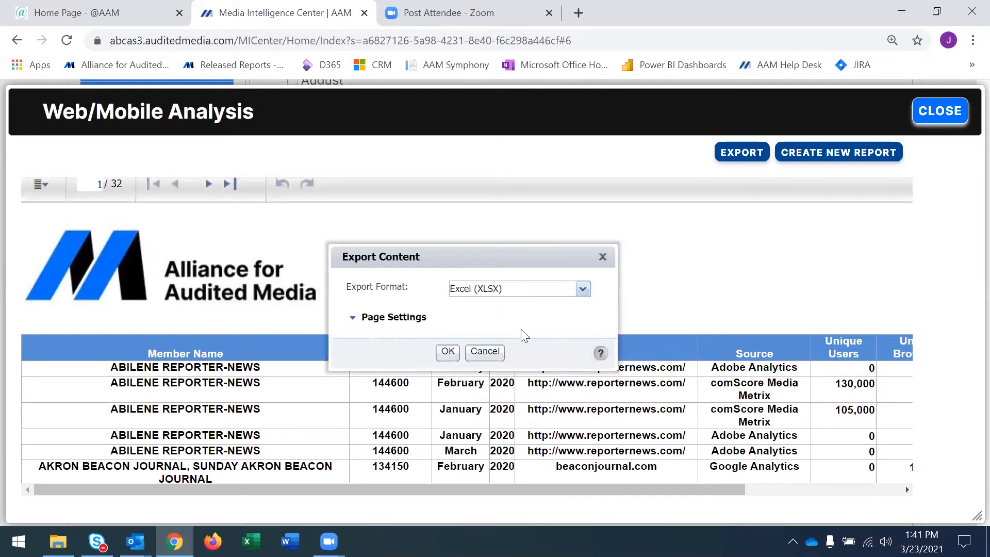
{"action": "left_click", "coordinate": [485, 353]}
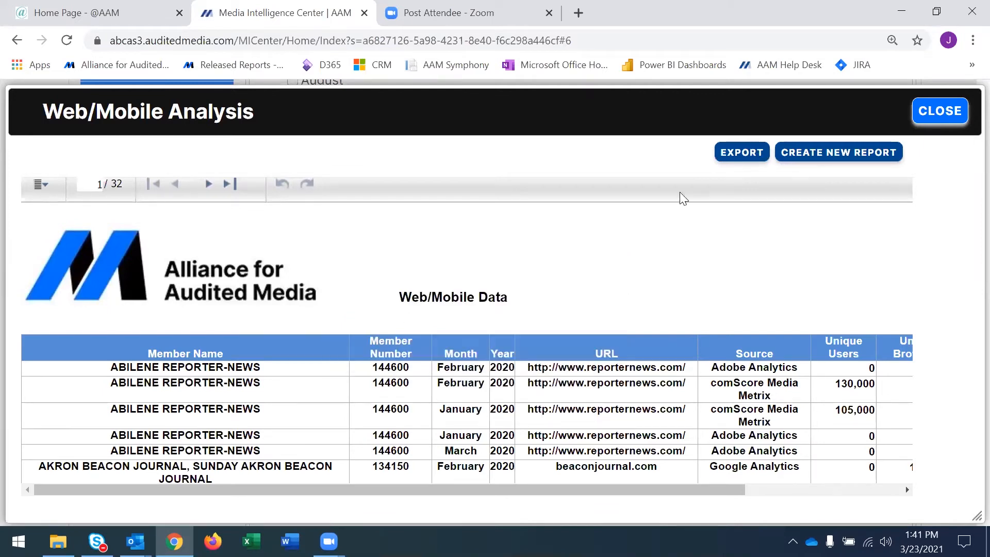
{"action": "left_click", "coordinate": [935, 110]}
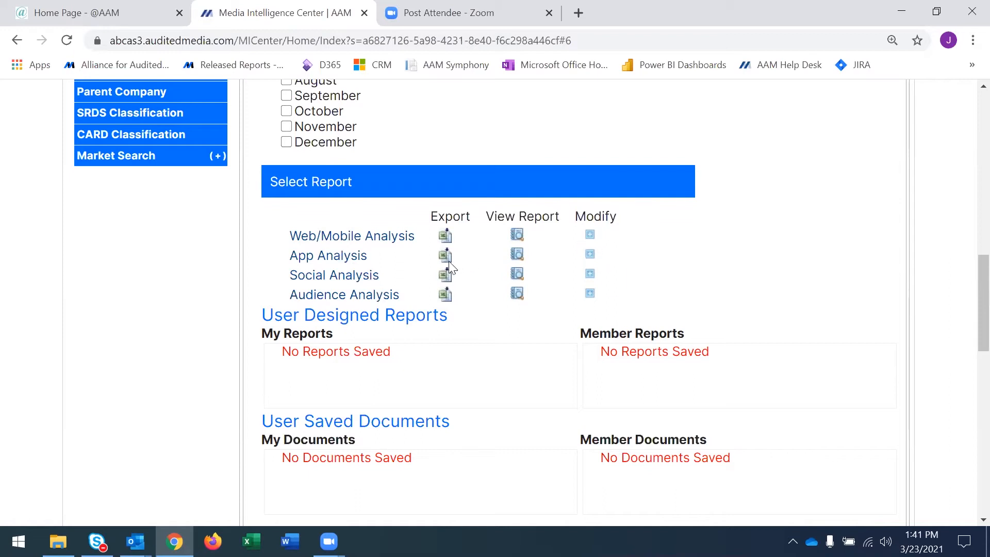
Examine the selectable columns and reporting years of the Audience Analysis report and close it without submitting.
{"action": "left_click", "coordinate": [591, 294]}
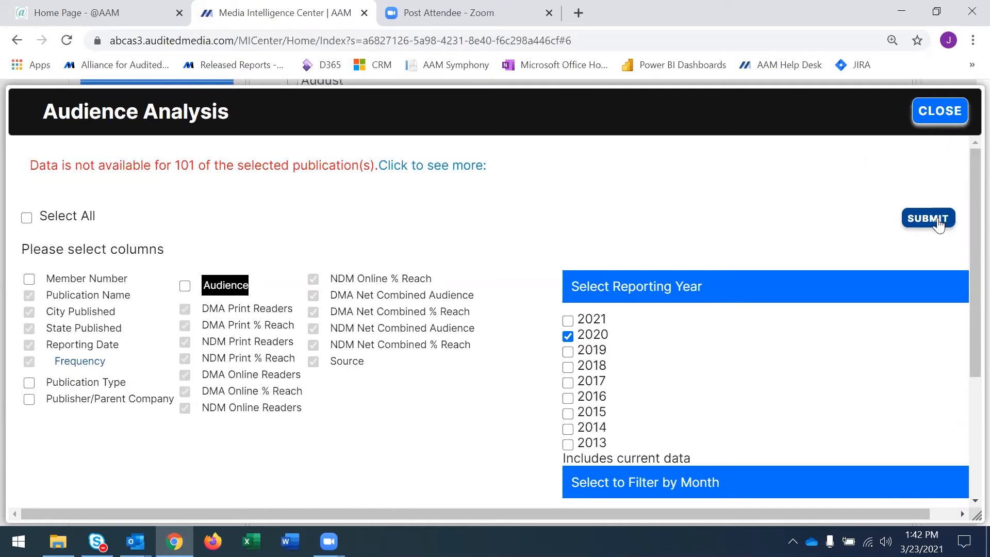
{"action": "left_click", "coordinate": [935, 116]}
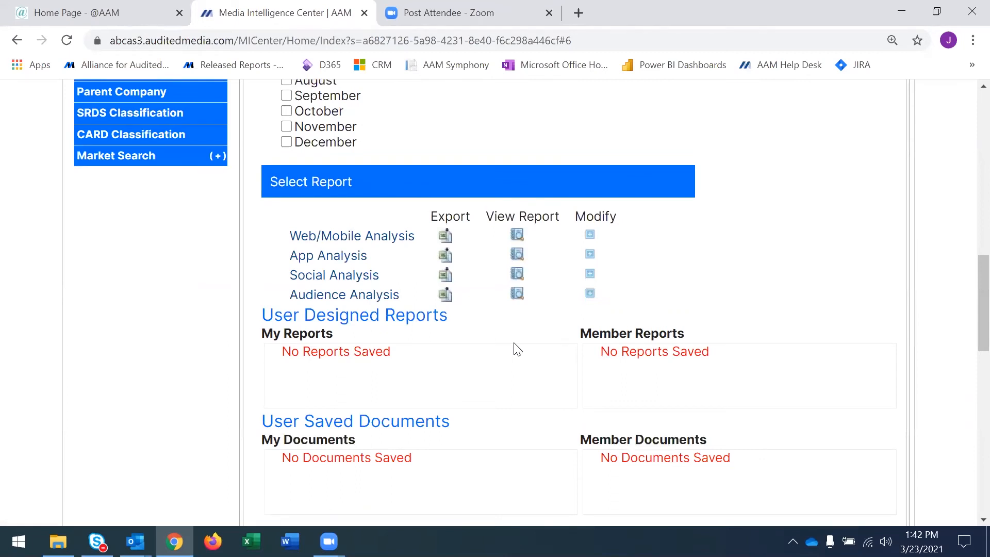
Generate a modified 2020 App Analysis report with all Optional Reporting columns included.
{"action": "left_click", "coordinate": [590, 255]}
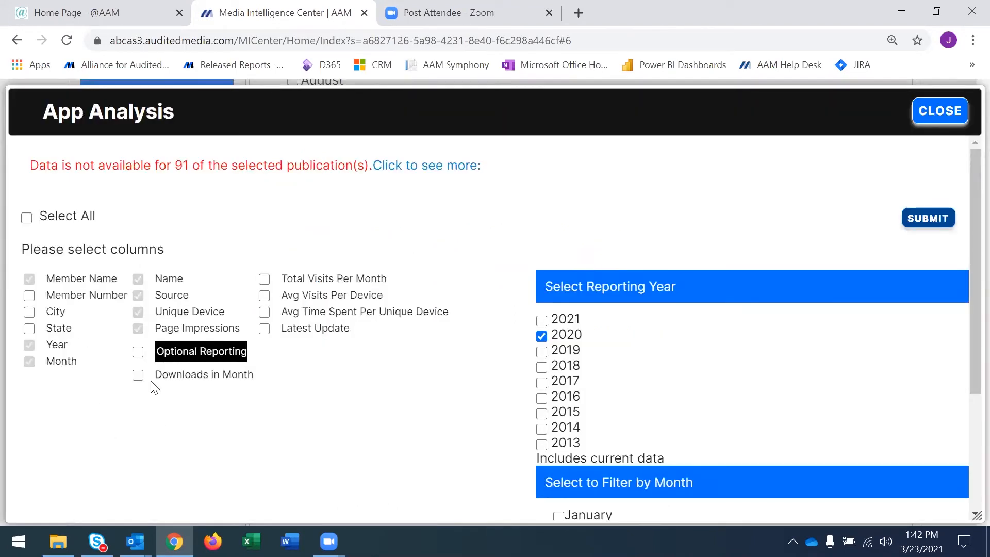
{"action": "left_click", "coordinate": [138, 353]}
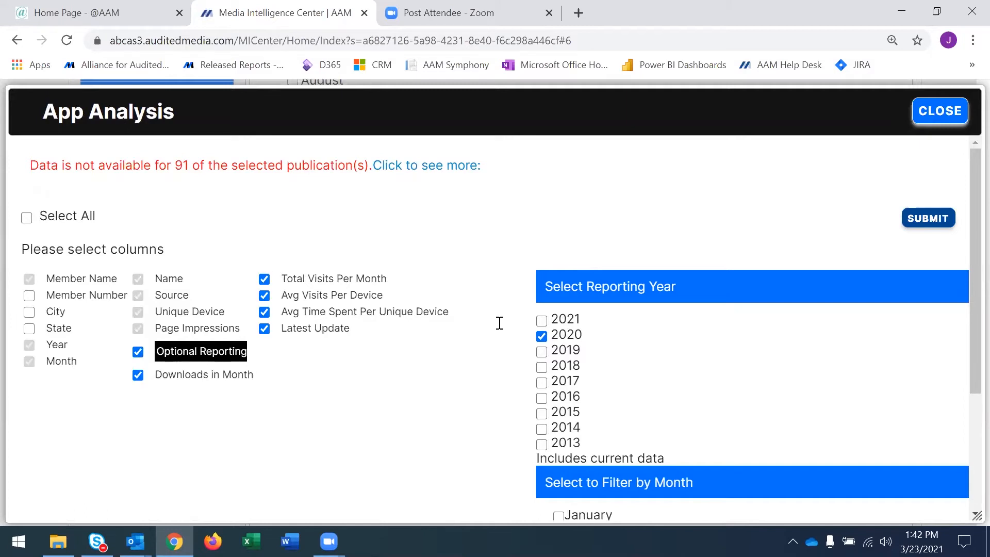
{"action": "left_click", "coordinate": [925, 215]}
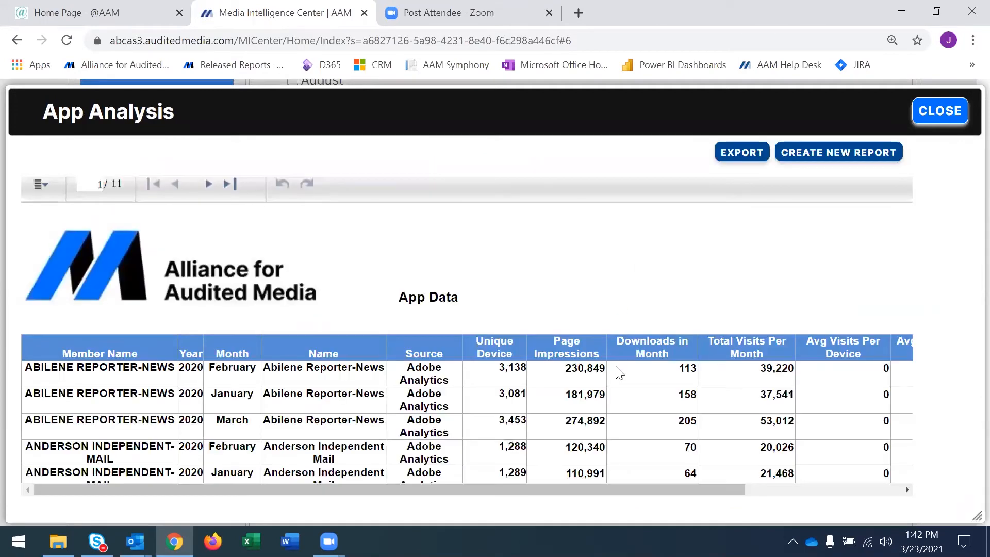
Examine the export formats for the modified App Analysis report, cancel the export, and close the report.
{"action": "left_click", "coordinate": [738, 154]}
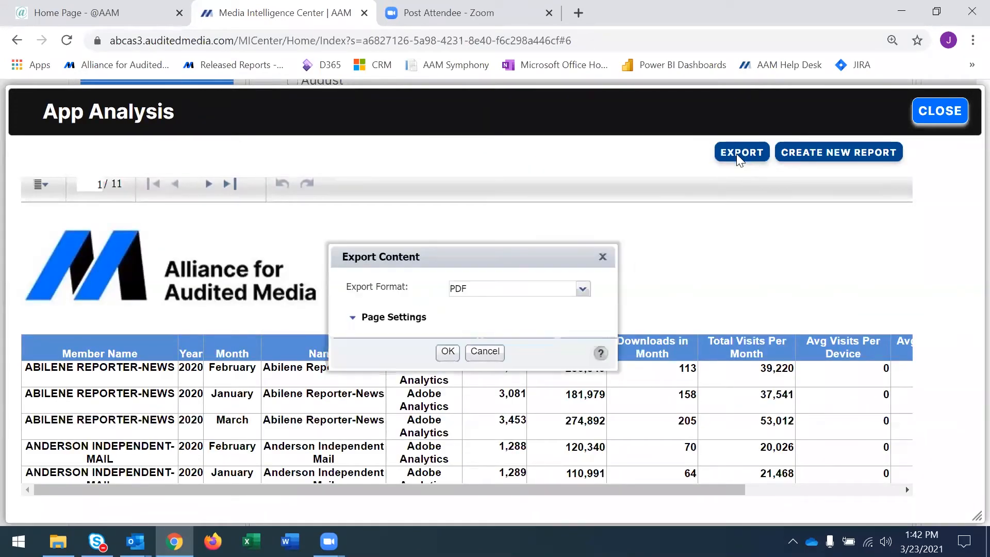
{"action": "left_click", "coordinate": [583, 289]}
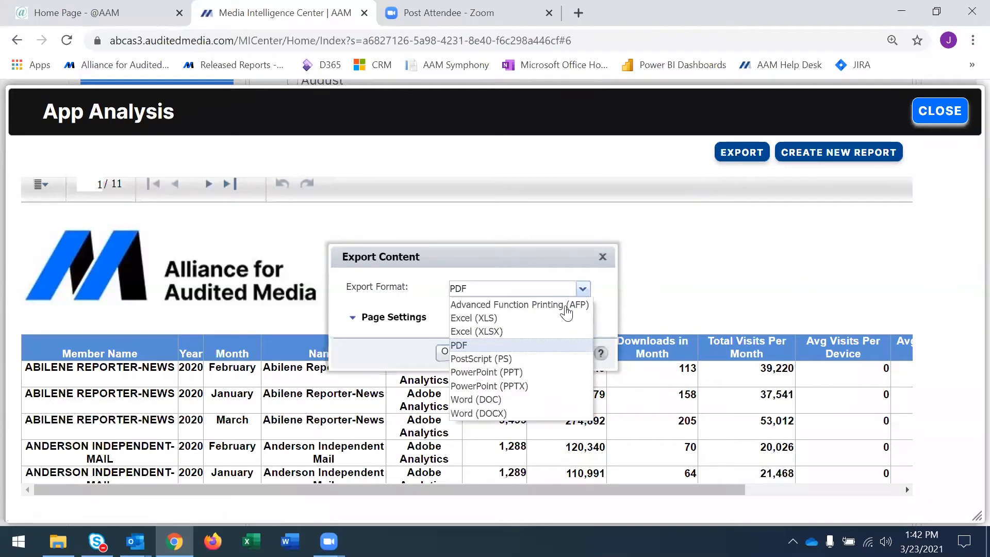
{"action": "left_click", "coordinate": [510, 270]}
{"action": "left_click", "coordinate": [484, 352]}
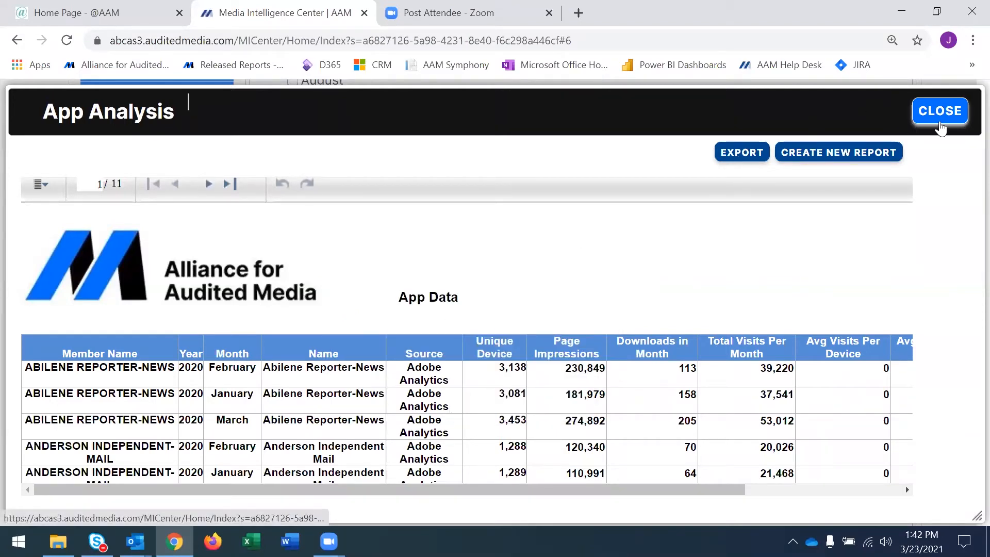
{"action": "left_click", "coordinate": [940, 111]}
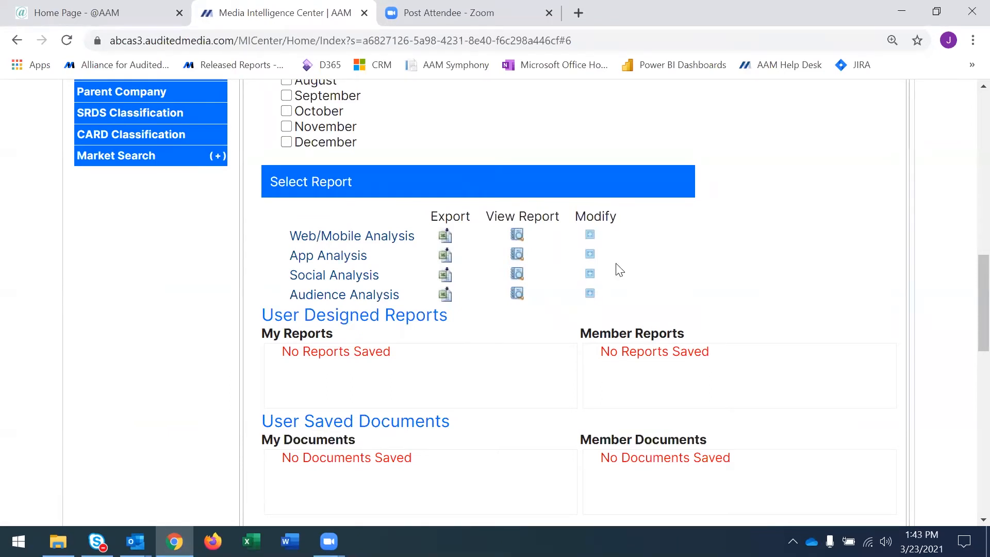
Change the cross-media reporting year from 2020 to 2019 and filter the reports by January and February.
{"action": "scroll", "coordinate": [738, 299], "scroll_direction": "up", "scroll_amount": 3}
{"action": "scroll", "coordinate": [739, 299], "scroll_direction": "up", "scroll_amount": 7}
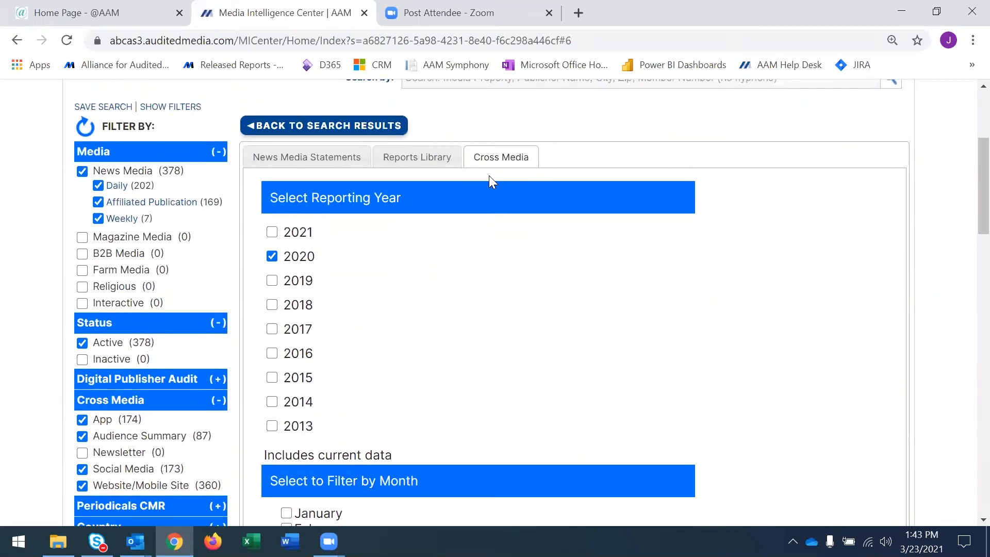
{"action": "left_click", "coordinate": [272, 257]}
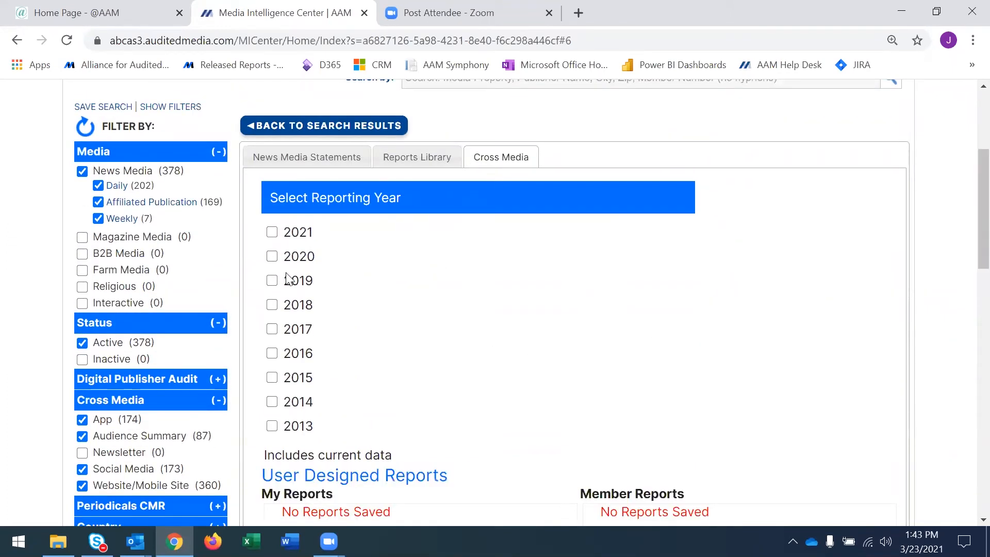
{"action": "left_click", "coordinate": [272, 281]}
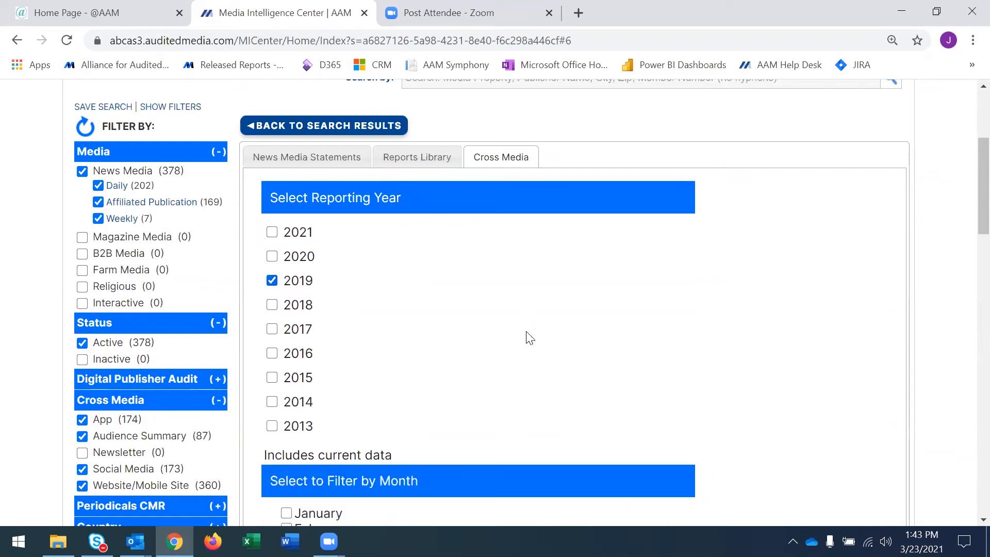
{"action": "scroll", "coordinate": [528, 336], "scroll_direction": "down", "scroll_amount": 5}
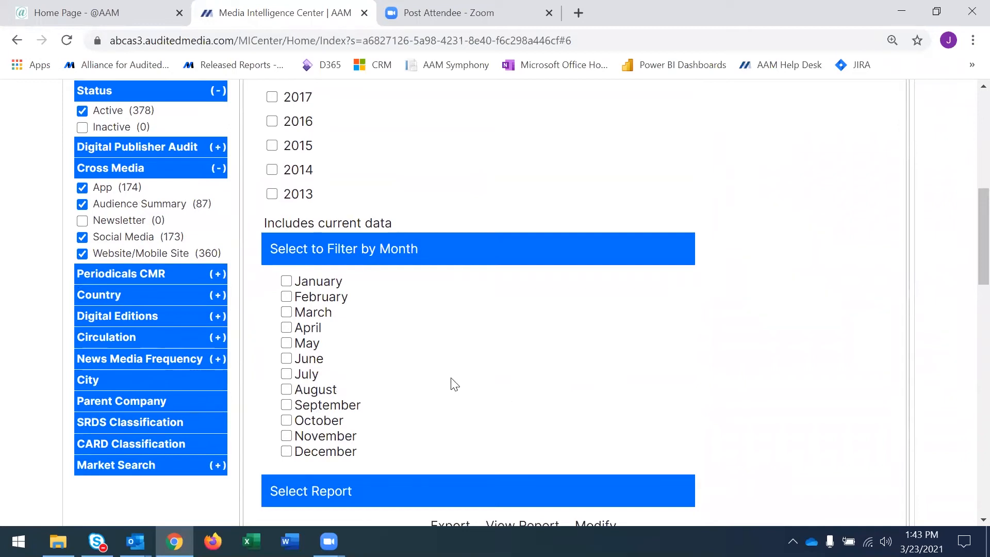
{"action": "left_click", "coordinate": [287, 281]}
{"action": "left_click", "coordinate": [287, 297]}
{"action": "scroll", "coordinate": [454, 356], "scroll_direction": "down", "scroll_amount": 5}
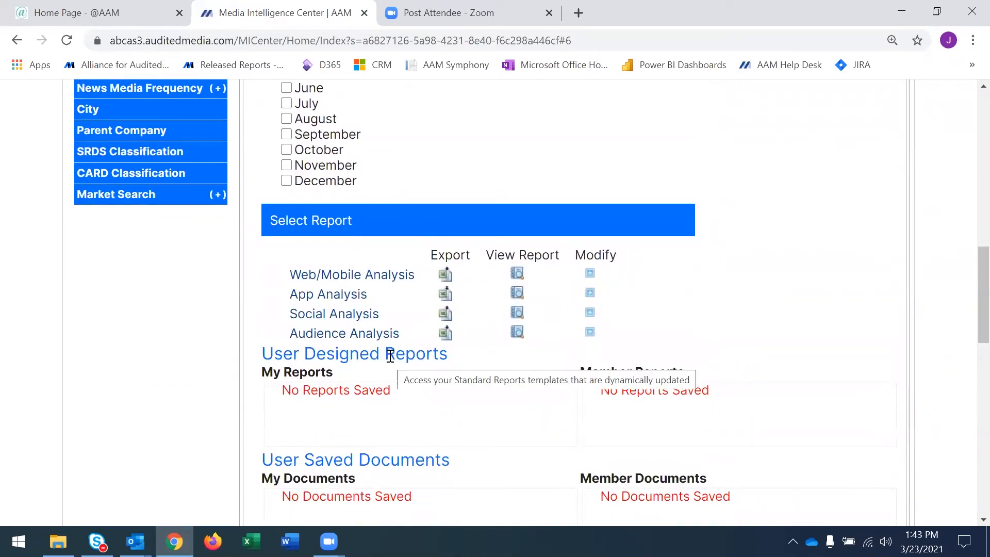
Deselect 2019, check the month filters offered for 2020 and 2021 in turn, and leave all reporting years deselected.
{"action": "scroll", "coordinate": [389, 354], "scroll_direction": "up", "scroll_amount": 8}
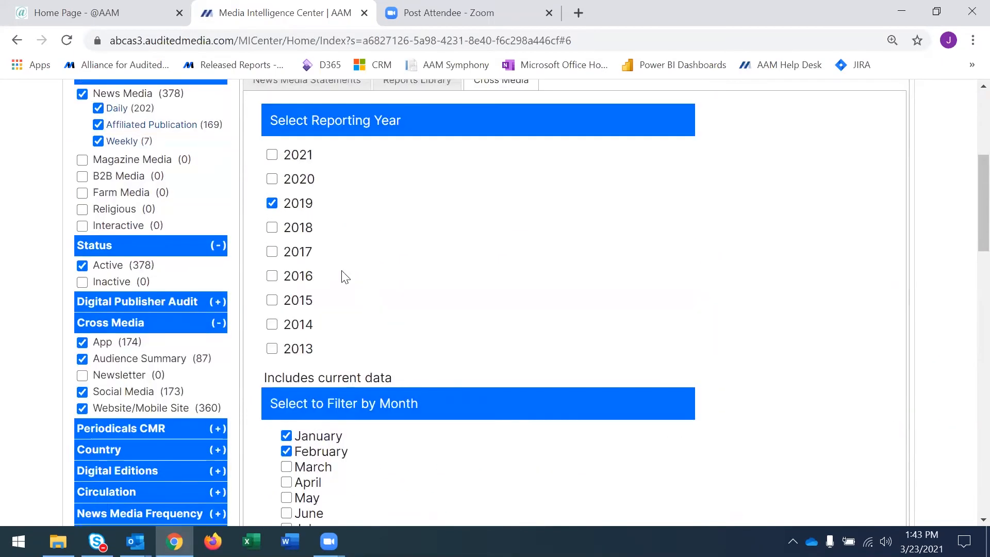
{"action": "left_click", "coordinate": [272, 203]}
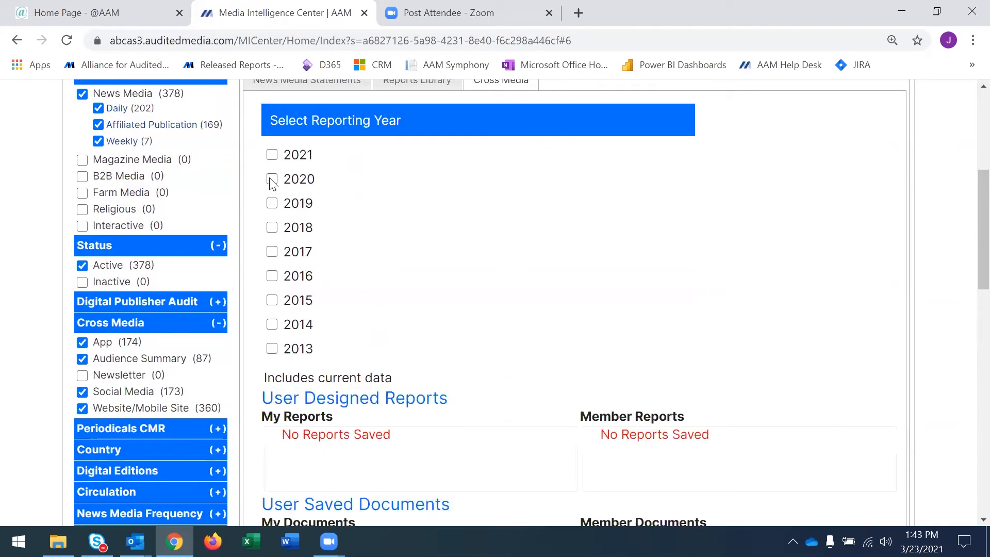
{"action": "left_click", "coordinate": [272, 179]}
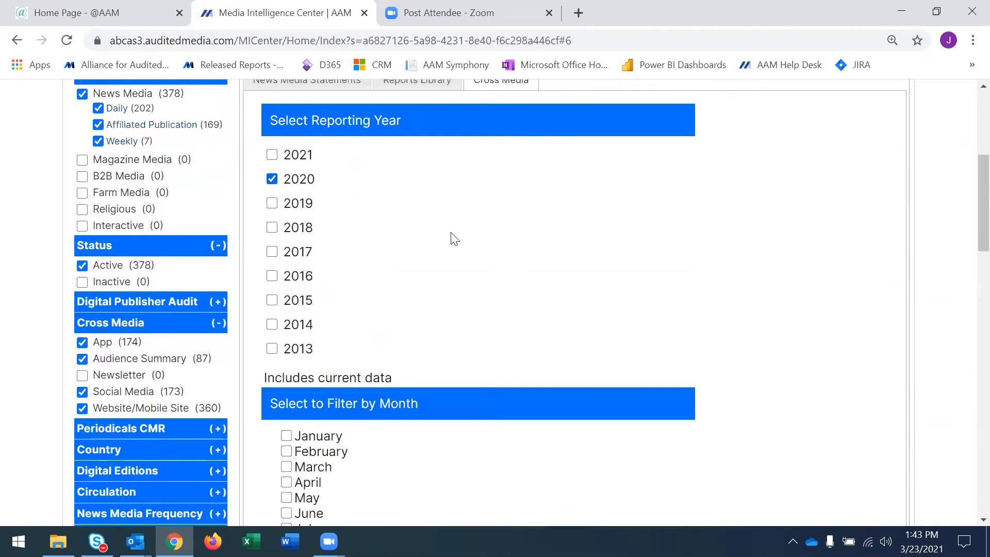
{"action": "left_click", "coordinate": [272, 179]}
{"action": "left_click", "coordinate": [271, 155]}
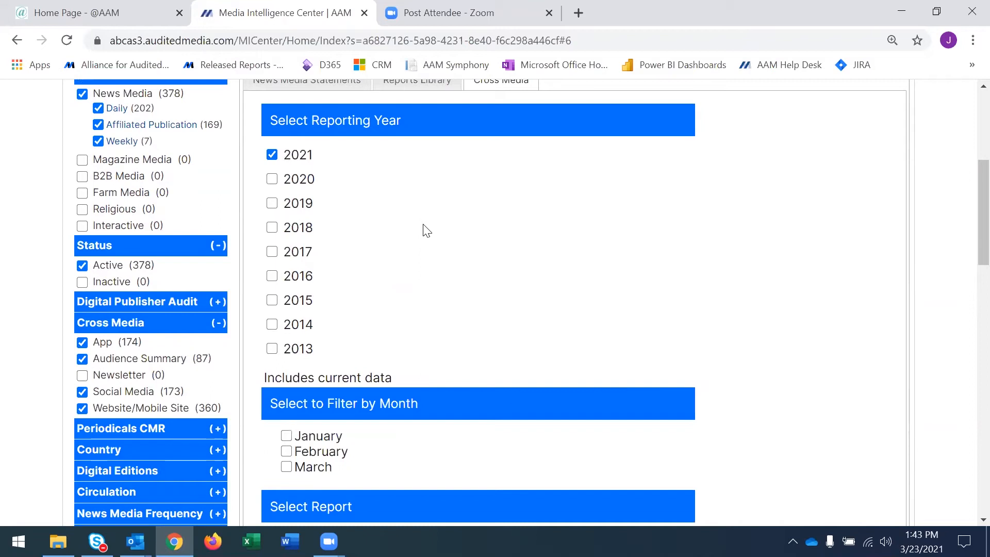
{"action": "left_click", "coordinate": [271, 155]}
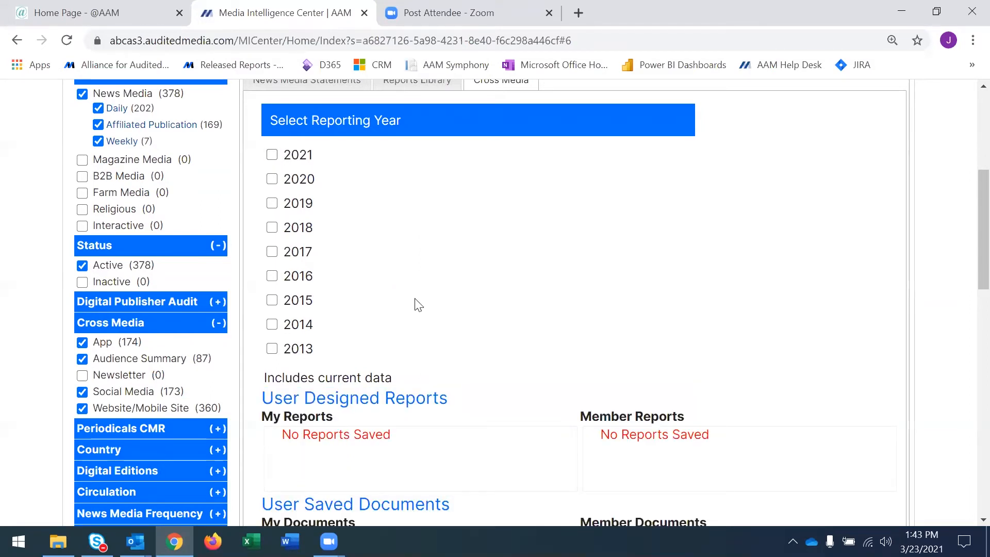
Reset all search filters to return to the full media property list.
{"action": "scroll", "coordinate": [421, 305], "scroll_direction": "up", "scroll_amount": 1}
{"action": "scroll", "coordinate": [422, 305], "scroll_direction": "up", "scroll_amount": 2}
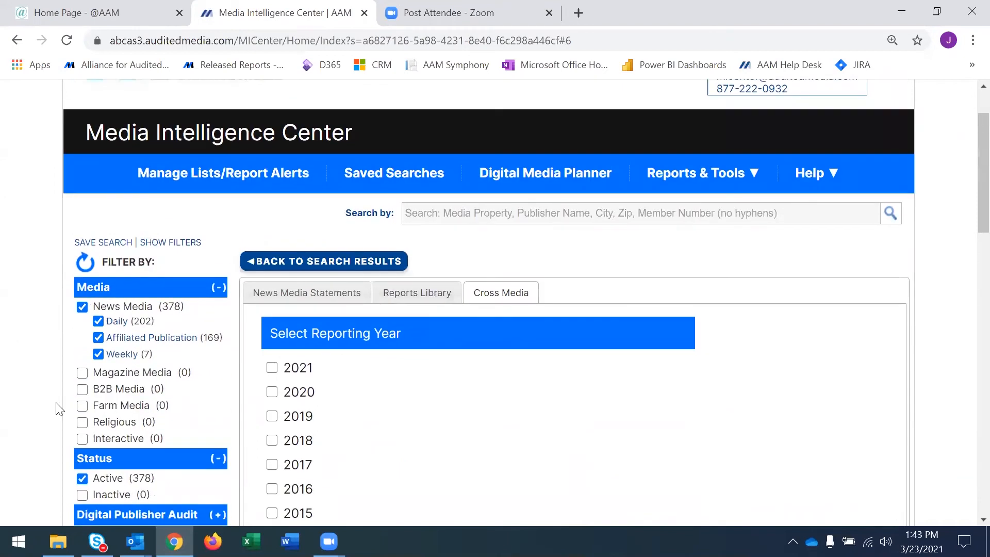
{"action": "left_click", "coordinate": [87, 267]}
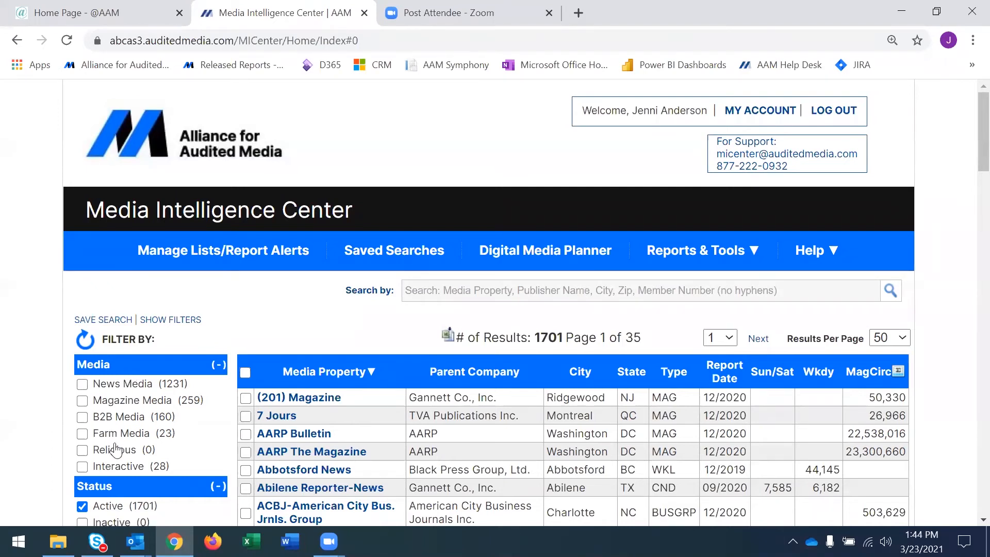
Filter the media property list to B2B Media.
{"action": "left_click", "coordinate": [83, 417]}
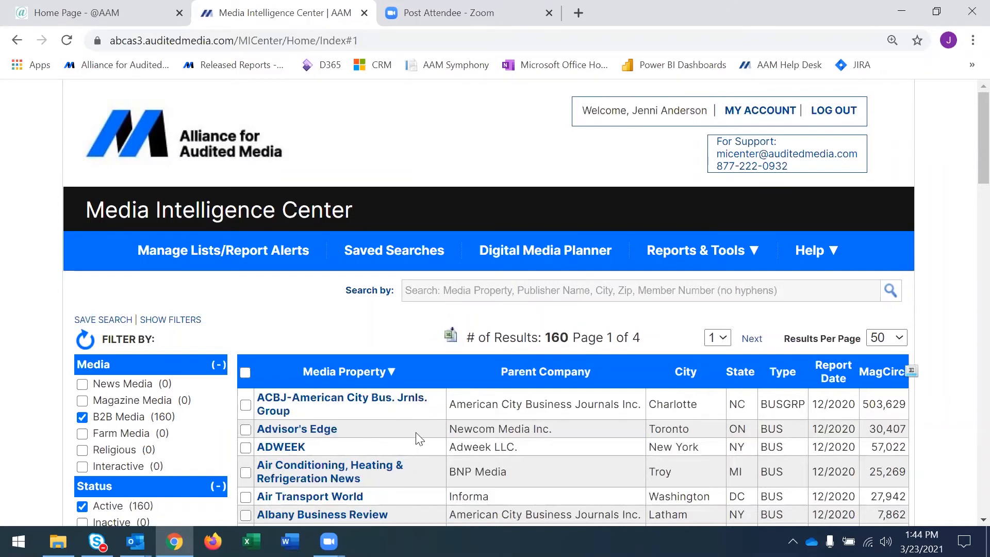
{"action": "scroll", "coordinate": [419, 438], "scroll_direction": "down", "scroll_amount": 3}
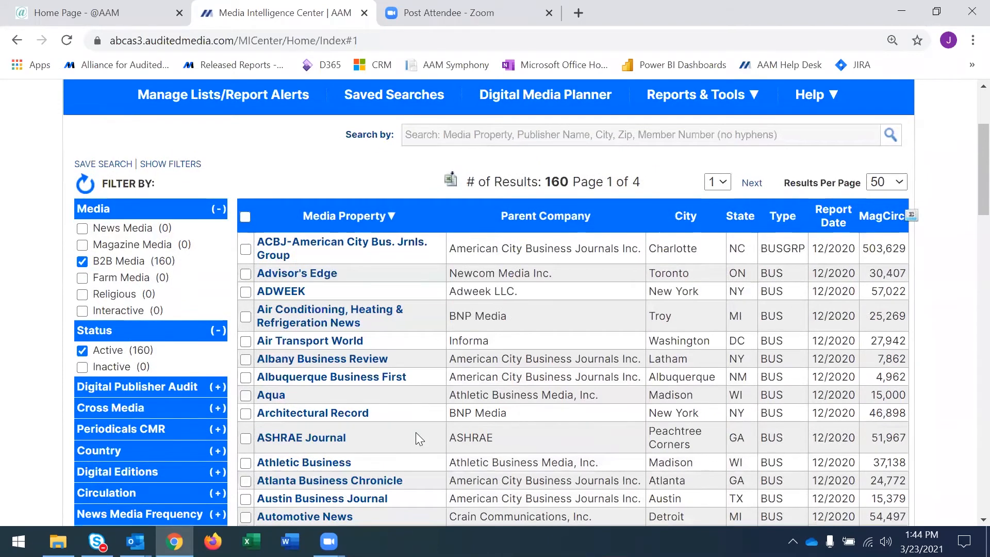
{"action": "scroll", "coordinate": [415, 433], "scroll_direction": "down", "scroll_amount": 2}
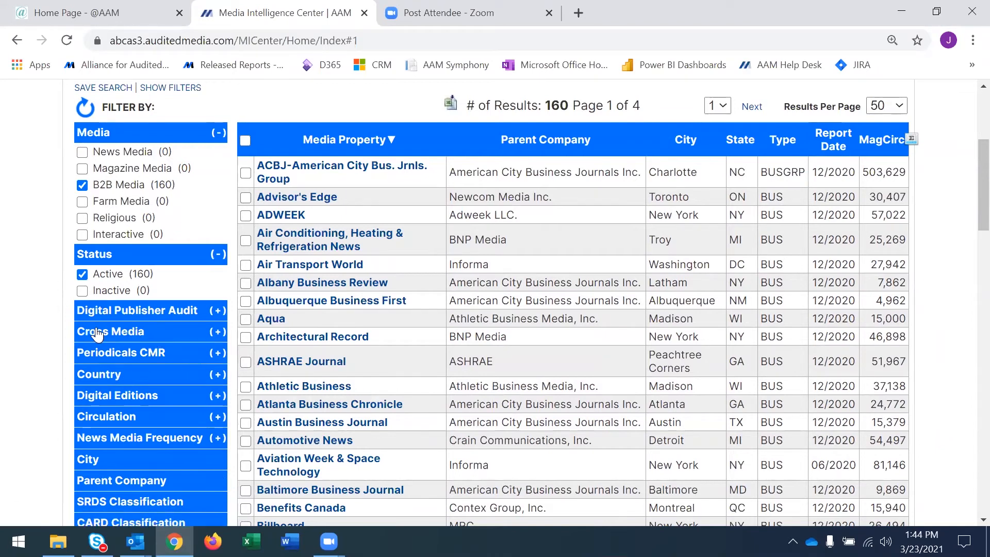
Filter the B2B properties by the App, Newsletter, Social Media and Website/Mobile Site cross-media categories.
{"action": "left_click", "coordinate": [219, 334]}
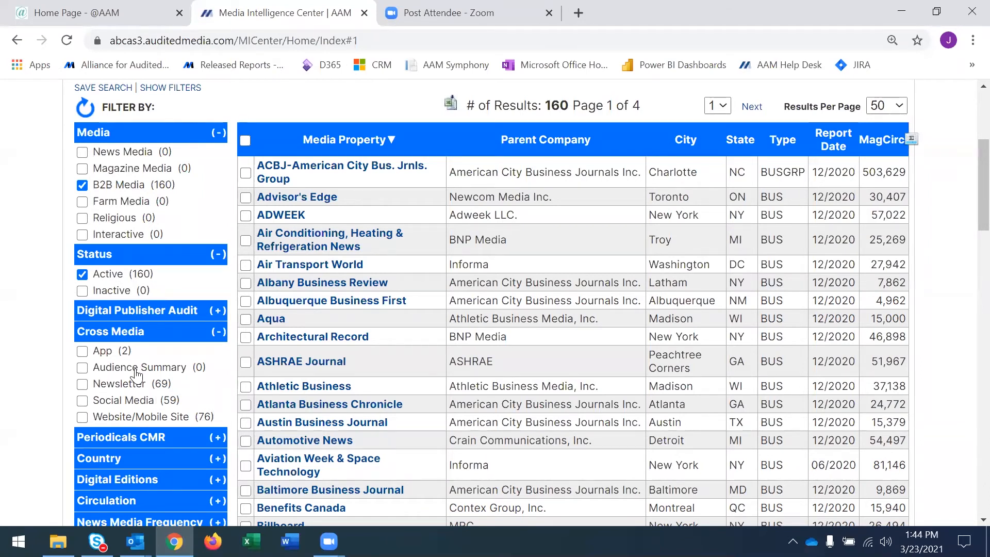
{"action": "left_click", "coordinate": [85, 353]}
{"action": "left_click", "coordinate": [82, 384]}
{"action": "left_click", "coordinate": [81, 401]}
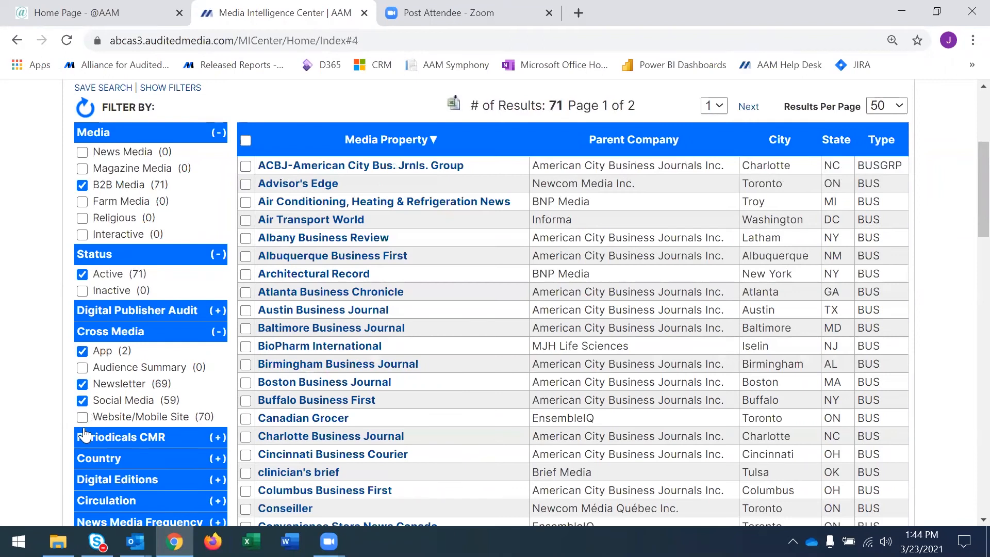
{"action": "left_click", "coordinate": [82, 418]}
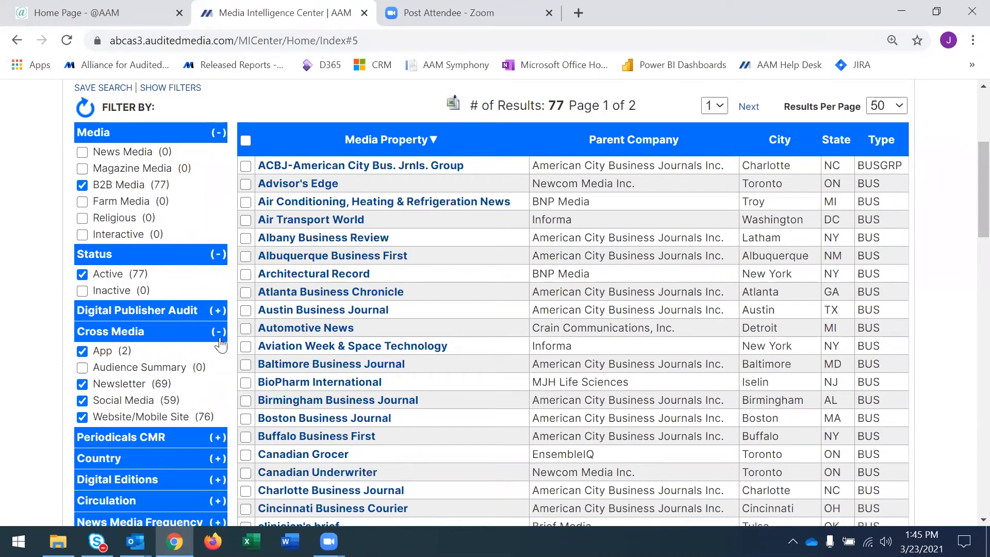
Clear the cross-media filters and reapply App, Newsletter, Social Media and Website/Mobile Site.
{"action": "left_click", "coordinate": [83, 352]}
{"action": "left_click", "coordinate": [81, 401]}
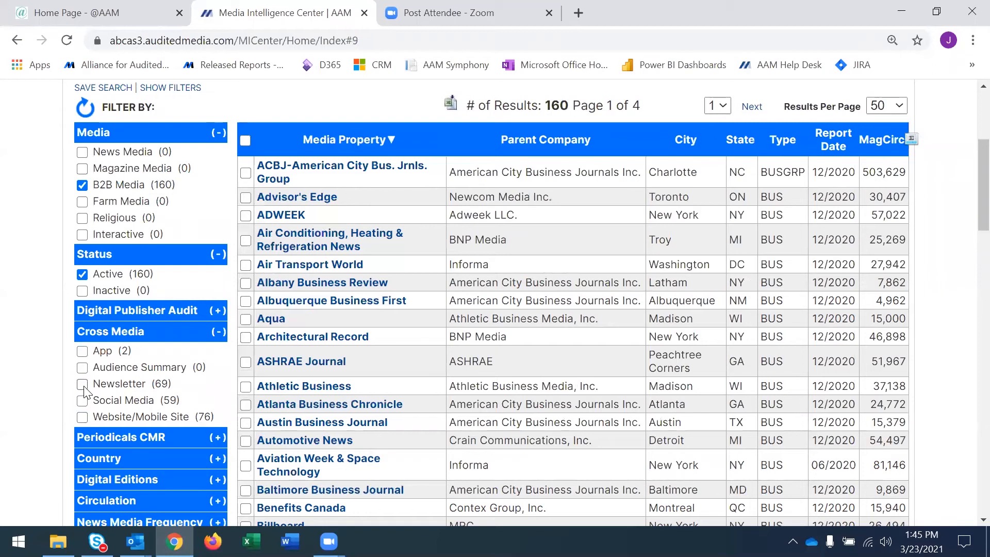
{"action": "left_click", "coordinate": [83, 385]}
{"action": "left_click", "coordinate": [83, 353]}
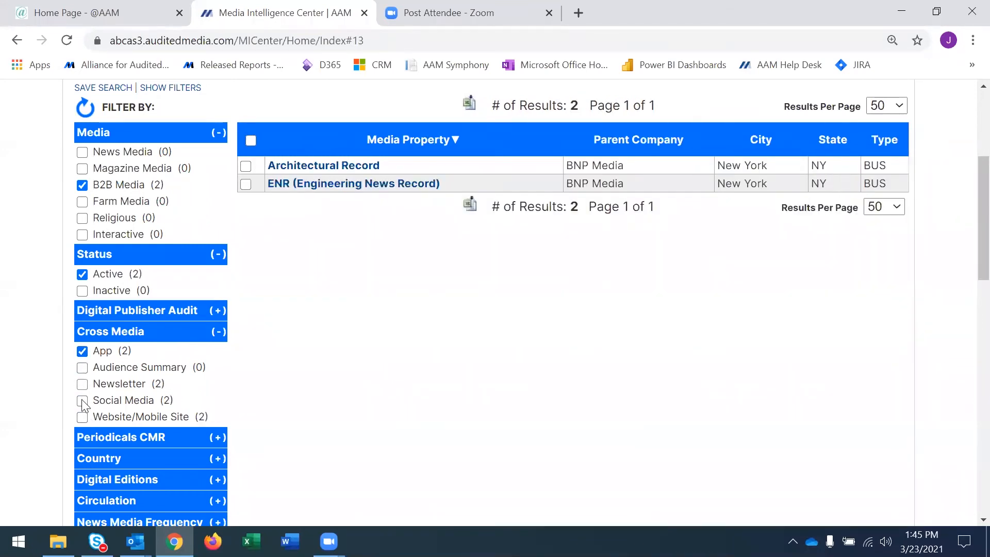
{"action": "left_click", "coordinate": [83, 401]}
{"action": "left_click", "coordinate": [82, 417]}
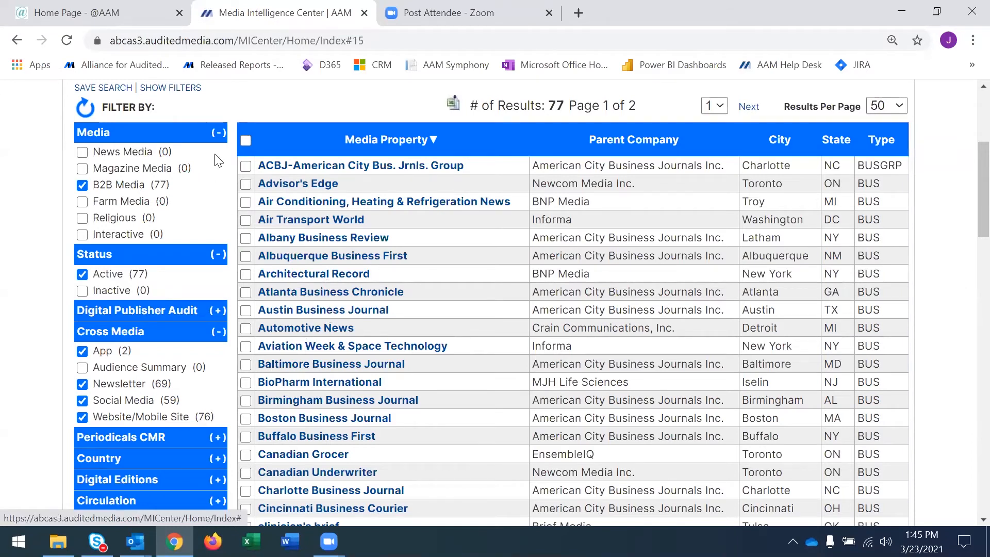
Select all B2B media properties listed on the first results page.
{"action": "left_click", "coordinate": [246, 141]}
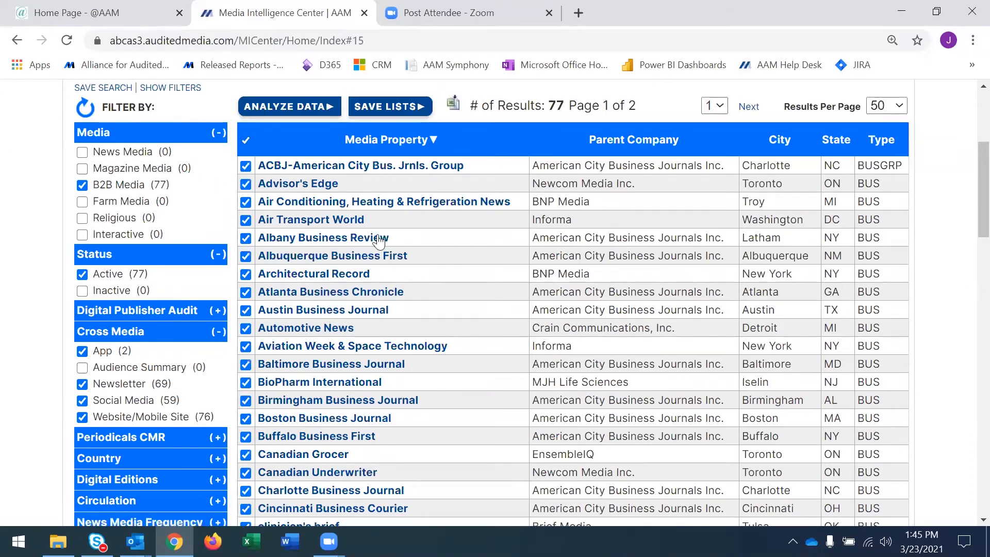
{"action": "left_click", "coordinate": [246, 141]}
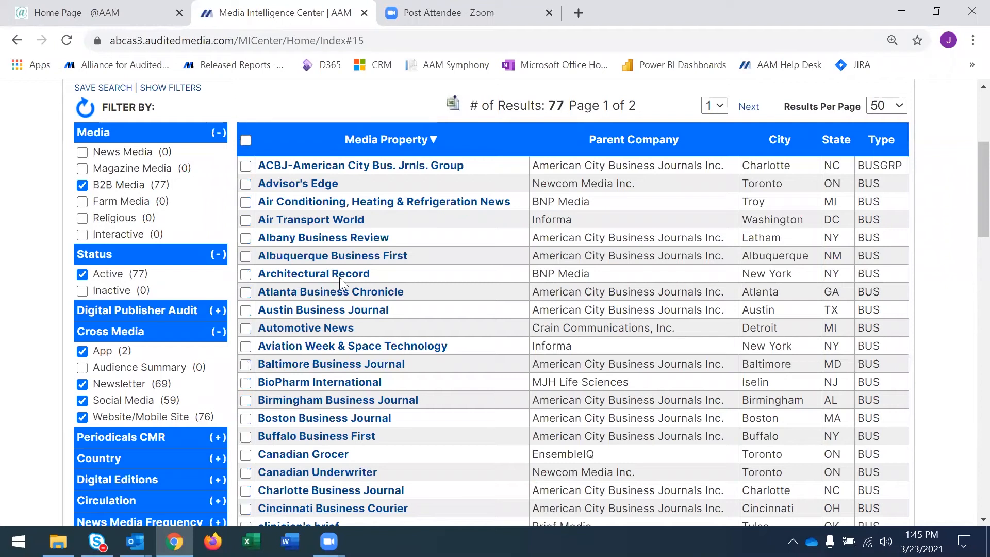
{"action": "scroll", "coordinate": [341, 316], "scroll_direction": "up", "scroll_amount": 1}
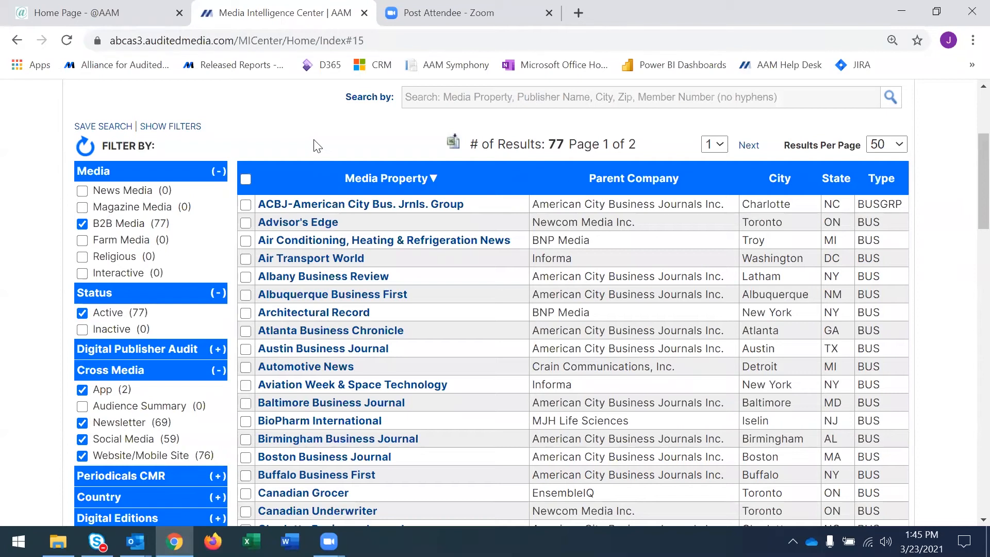
{"action": "left_click", "coordinate": [244, 206]}
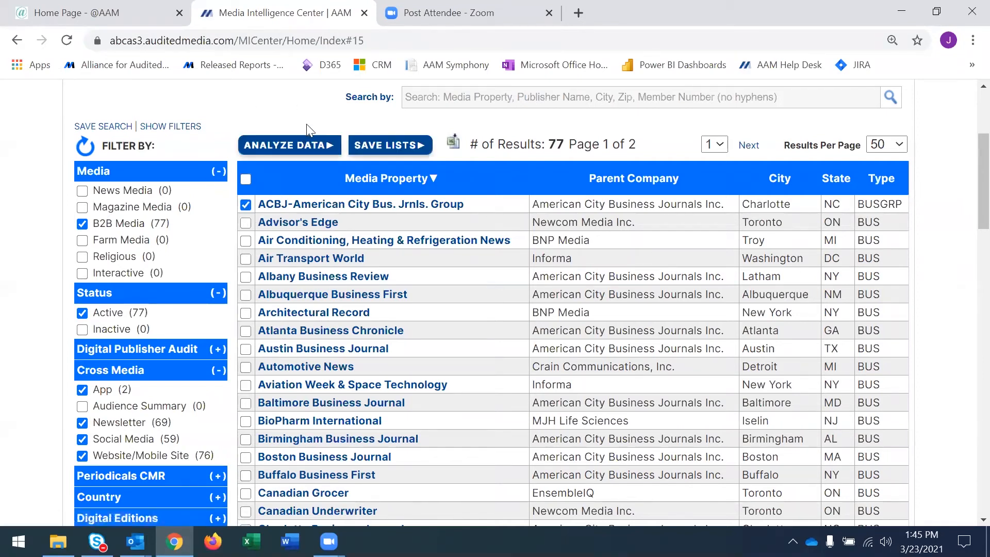
{"action": "left_click", "coordinate": [246, 180]}
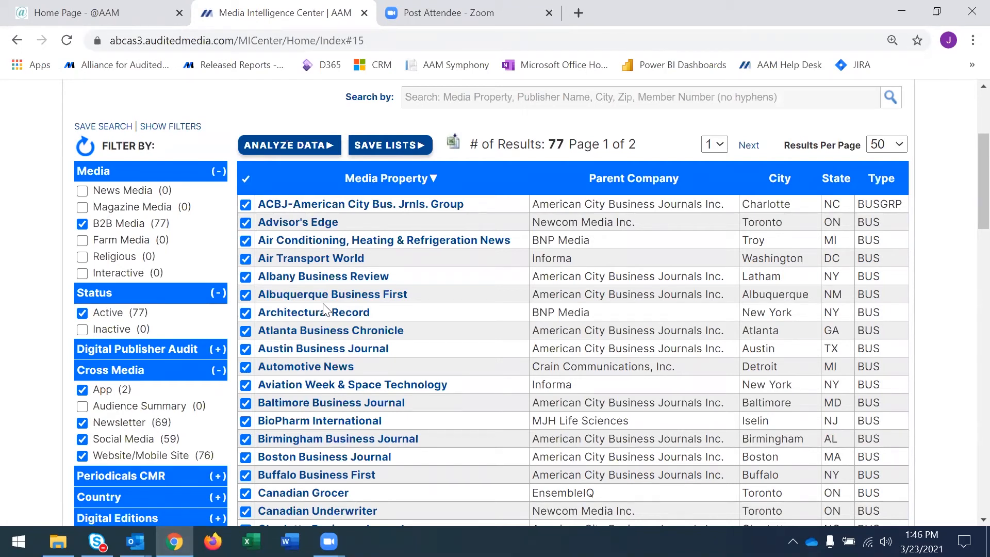
Open the Cross Media analysis for the selected properties and set the reporting year to 2020.
{"action": "left_click", "coordinate": [299, 147]}
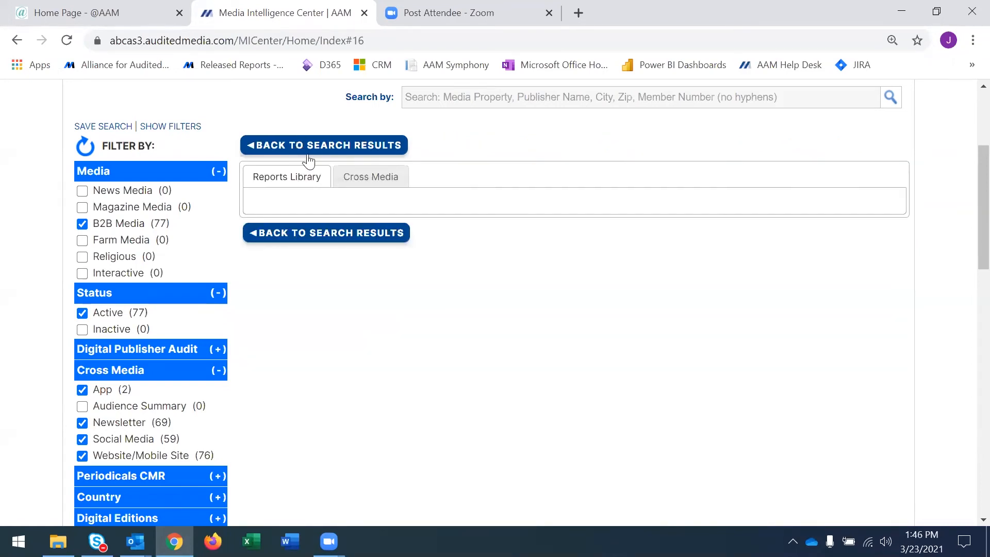
{"action": "left_click", "coordinate": [367, 182]}
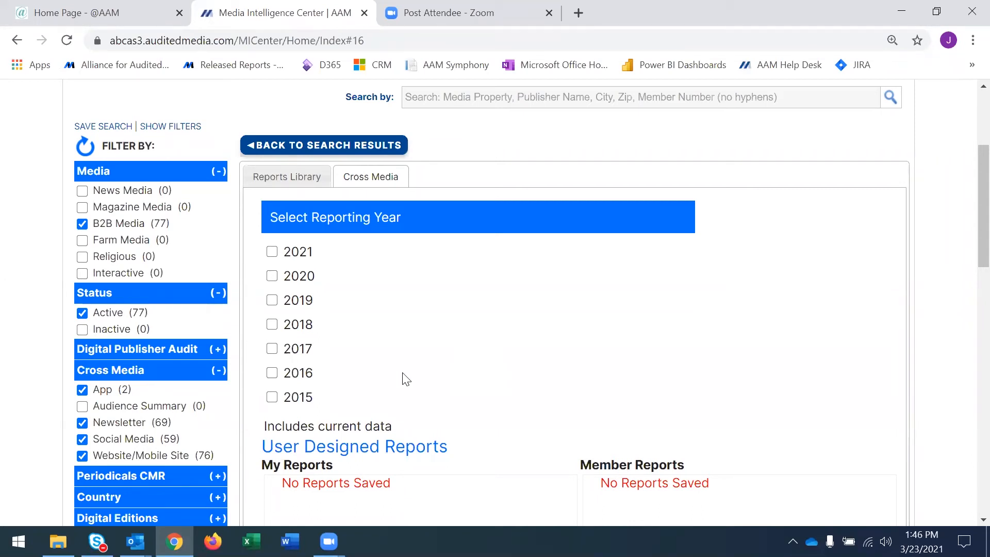
{"action": "left_click", "coordinate": [272, 276]}
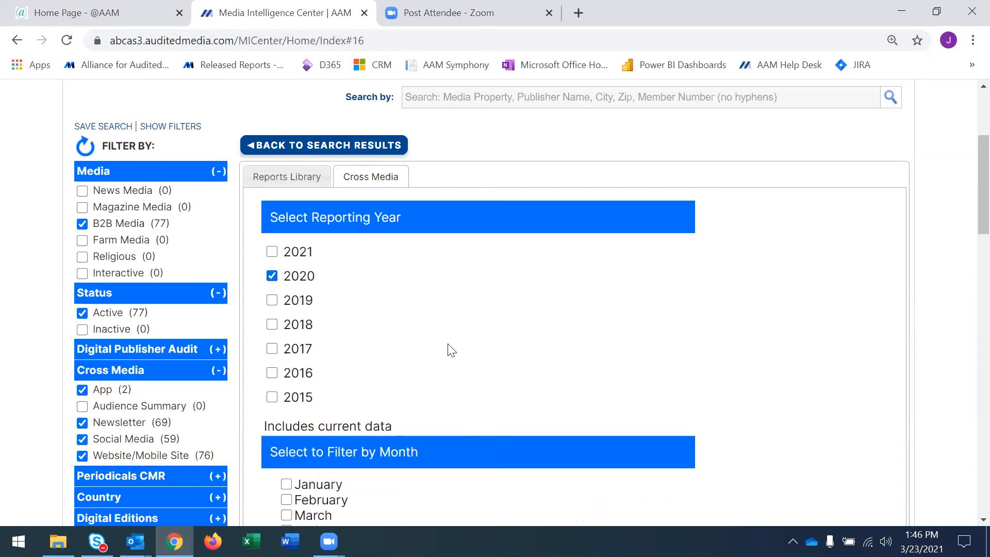
{"action": "scroll", "coordinate": [450, 351], "scroll_direction": "down", "scroll_amount": 4}
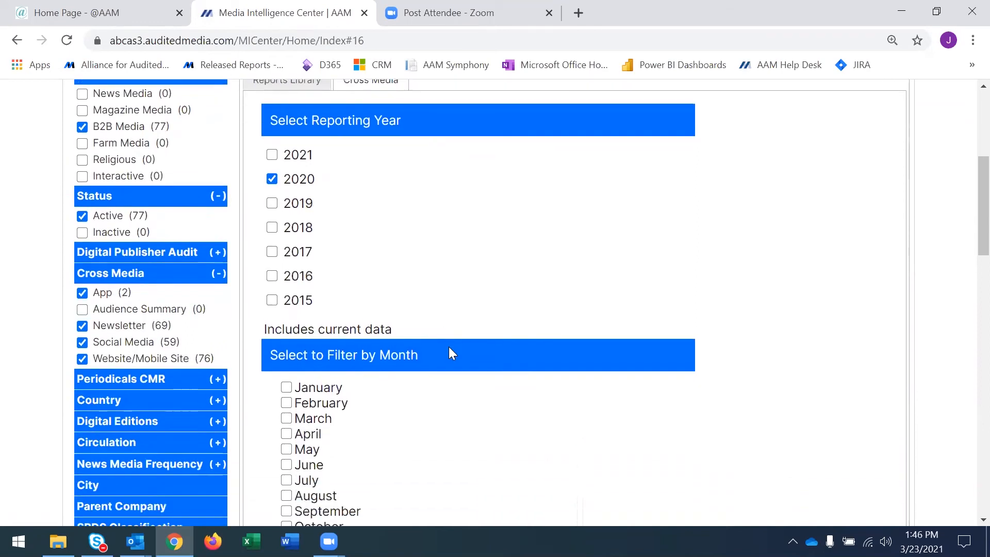
{"action": "scroll", "coordinate": [452, 356], "scroll_direction": "down", "scroll_amount": 5}
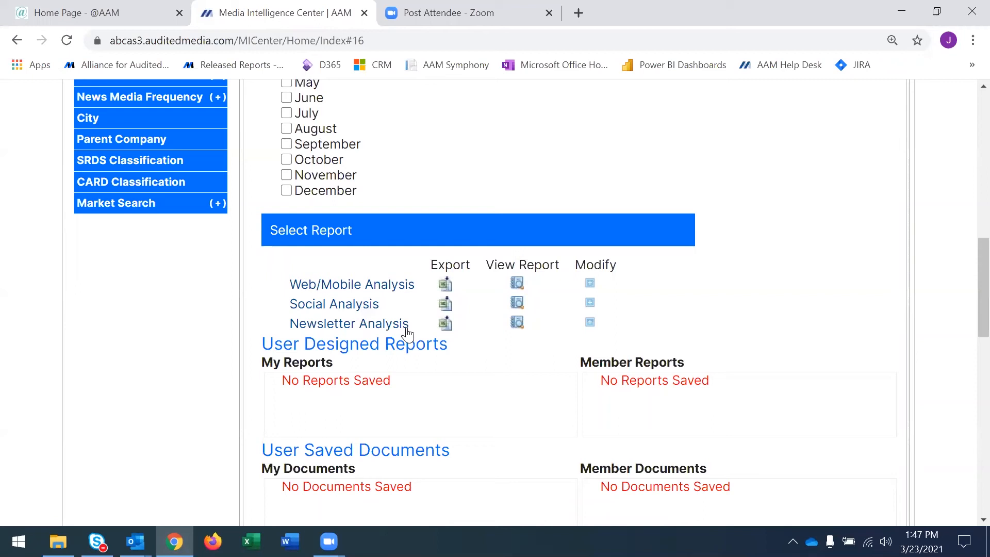
Modify the Newsletter Analysis report to include all columns, generate it for 2020, and look through the resulting data.
{"action": "left_click", "coordinate": [590, 324]}
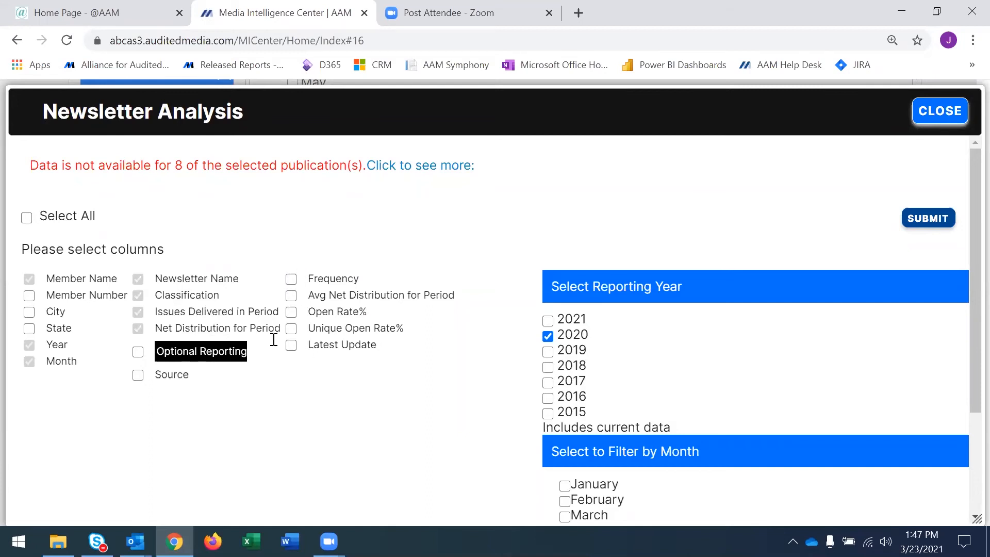
{"action": "left_click", "coordinate": [27, 218]}
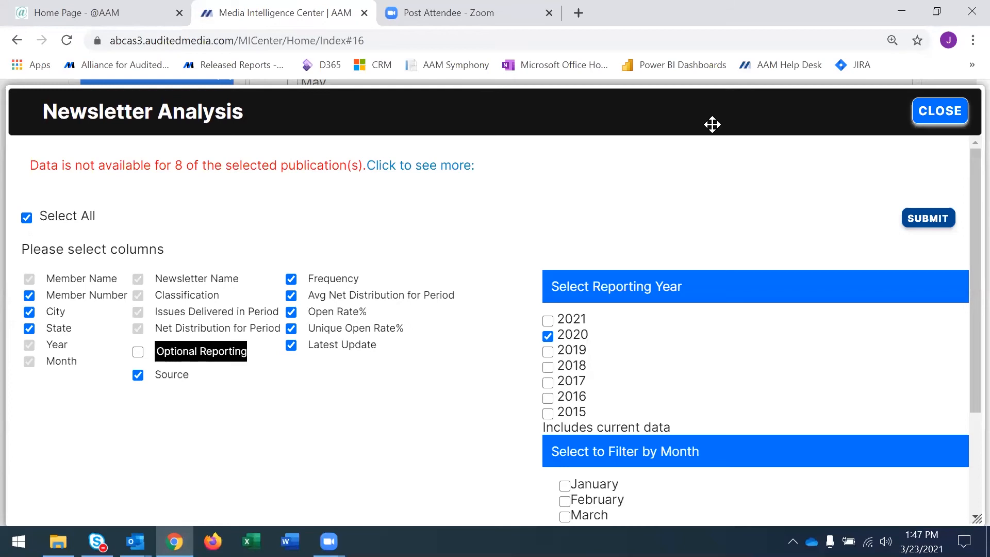
{"action": "left_click", "coordinate": [932, 219]}
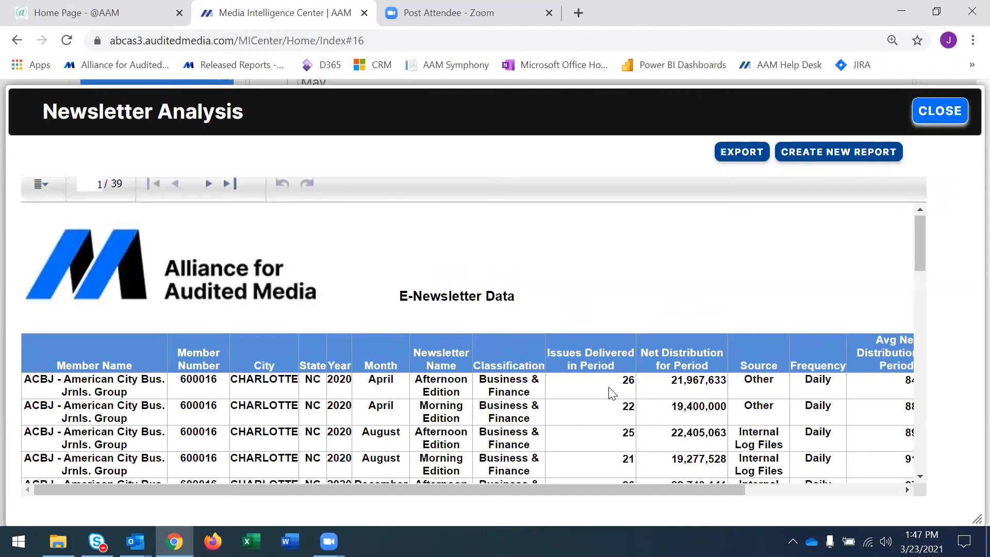
{"action": "scroll", "coordinate": [612, 393], "scroll_direction": "down", "scroll_amount": 2}
{"action": "scroll", "coordinate": [613, 394], "scroll_direction": "up", "scroll_amount": 2}
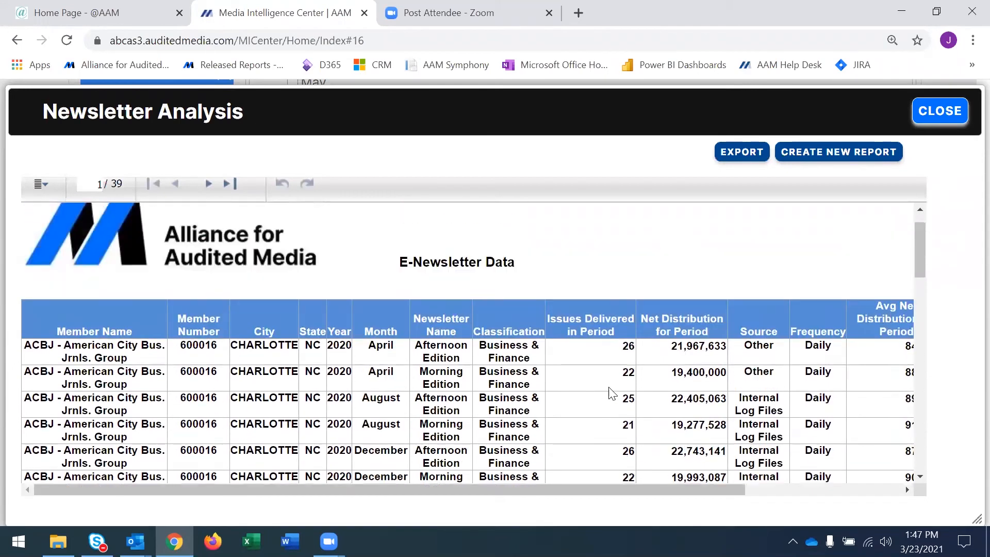
{"action": "mouse_move", "coordinate": [599, 492]}
{"action": "left_mouse_down"}
{"action": "mouse_move", "coordinate": [765, 481]}
{"action": "mouse_move", "coordinate": [593, 482]}
{"action": "left_mouse_up"}
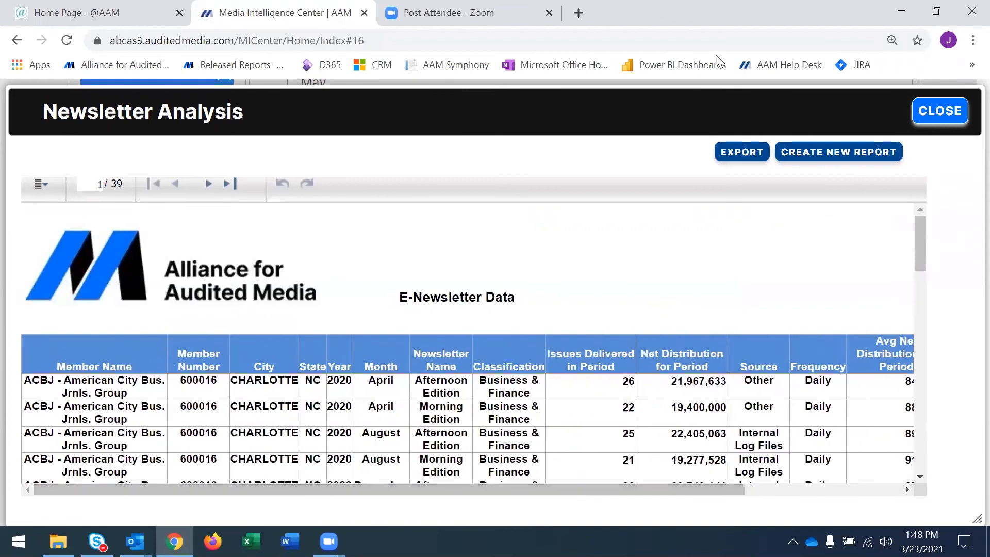
Export the Newsletter Analysis report in Excel (XLSX) format and open the downloaded file in Excel.
{"action": "left_click", "coordinate": [730, 155]}
{"action": "left_click", "coordinate": [583, 290]}
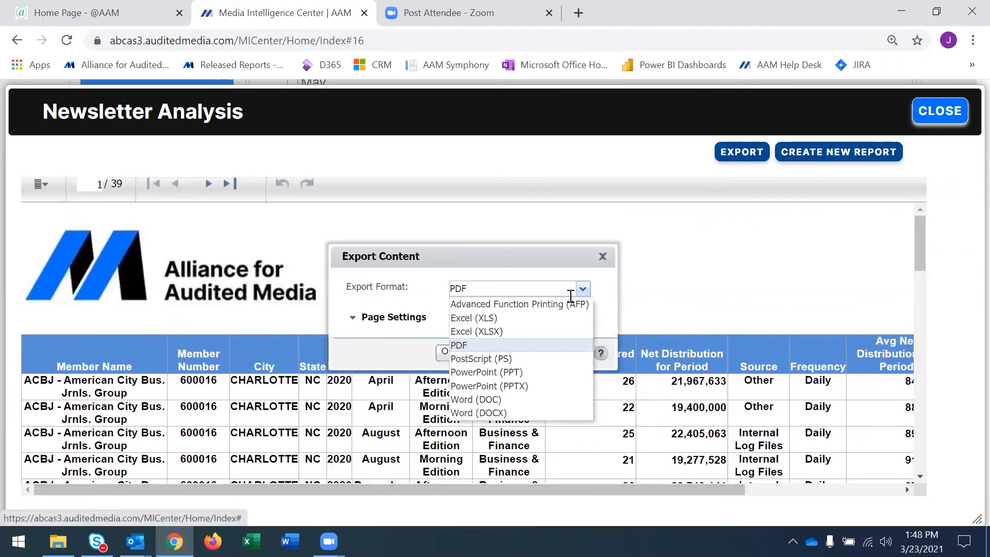
{"action": "left_click", "coordinate": [522, 334]}
{"action": "left_click", "coordinate": [448, 353]}
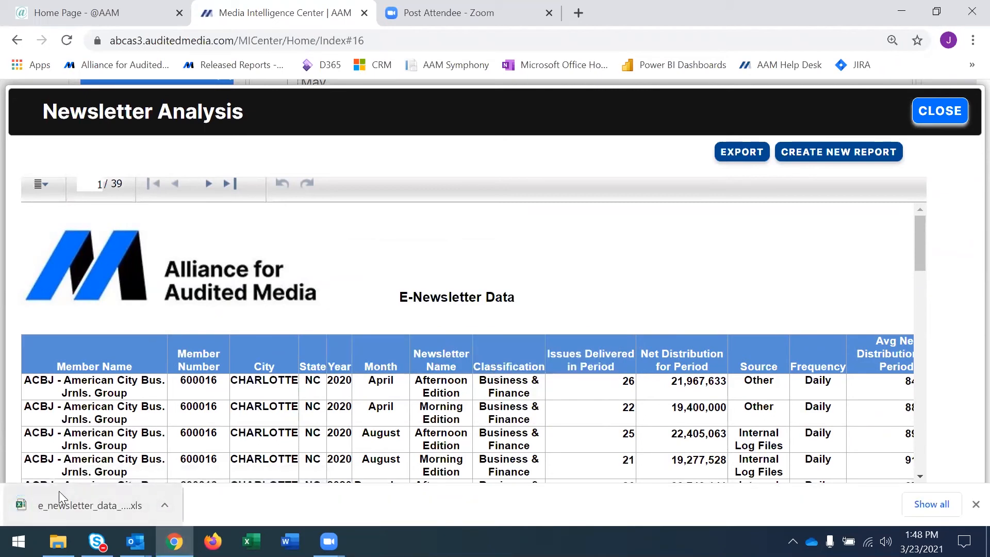
{"action": "left_click", "coordinate": [58, 498]}
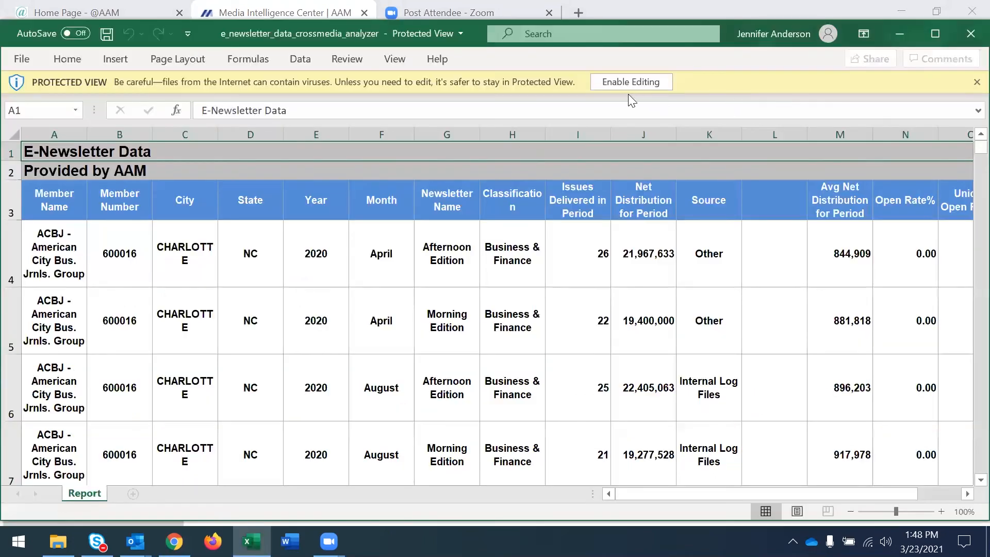
{"action": "left_click", "coordinate": [627, 85]}
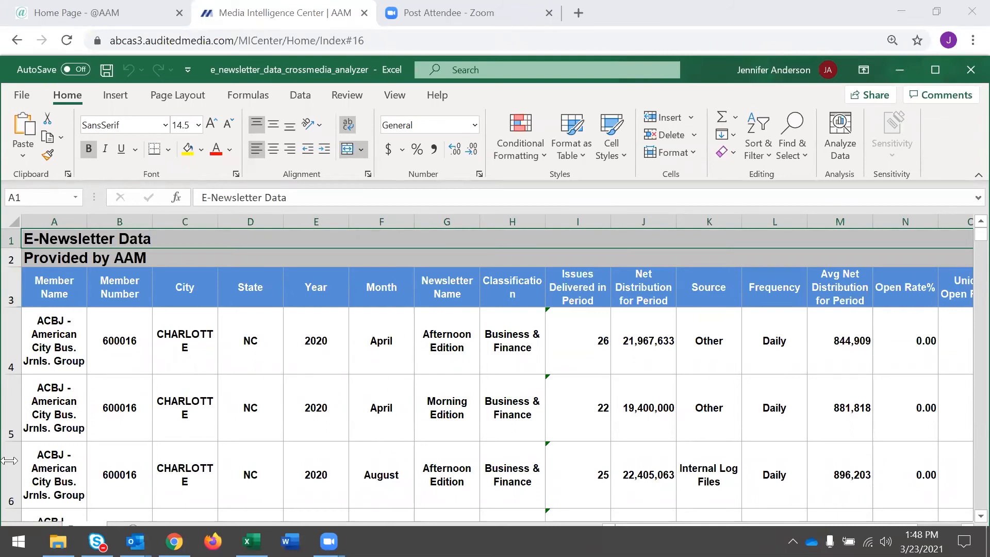
Add filters to the column header row 3 of the exported e-newsletter data.
{"action": "left_click", "coordinate": [57, 285]}
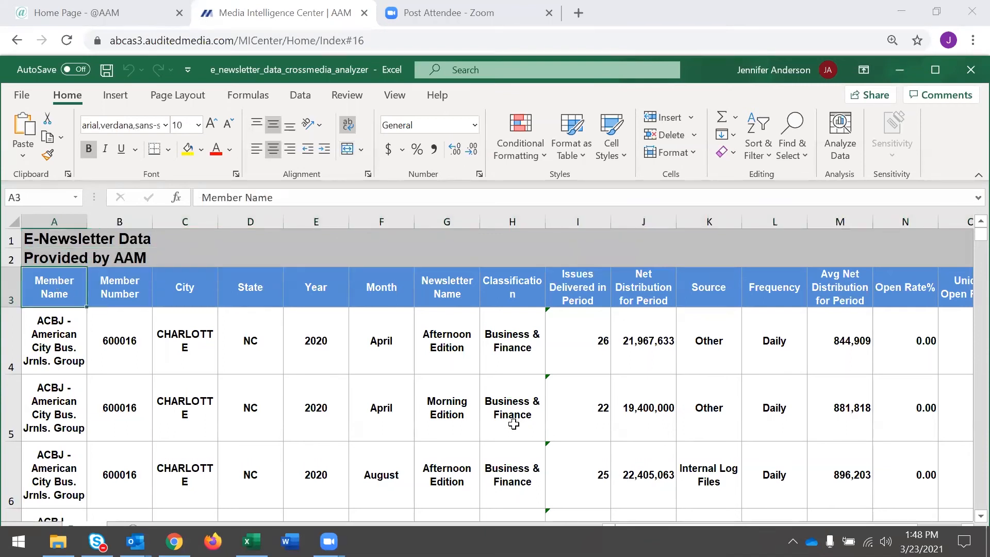
{"action": "left_click_drag", "start_coordinate": [11, 287], "coordinate": [122, 243]}
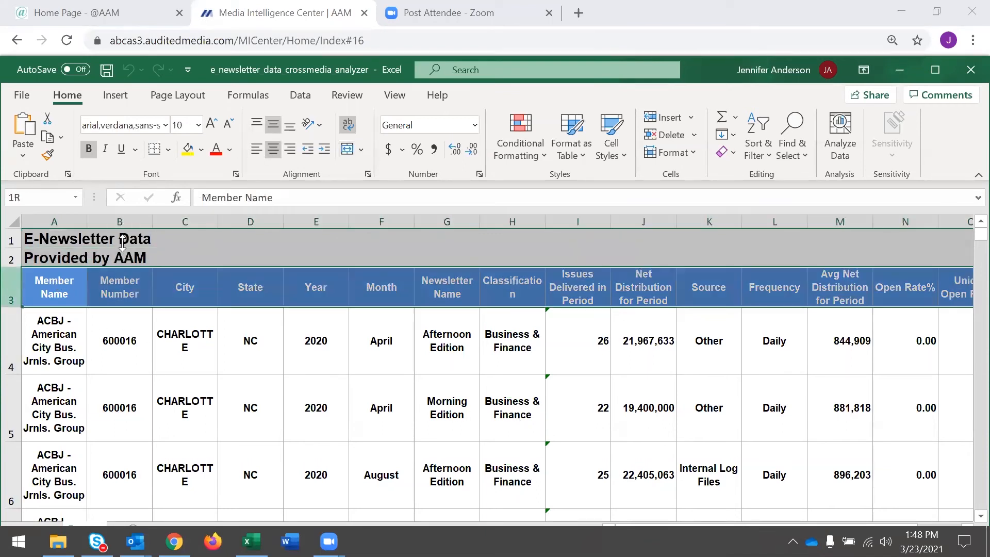
{"action": "left_click", "coordinate": [771, 155]}
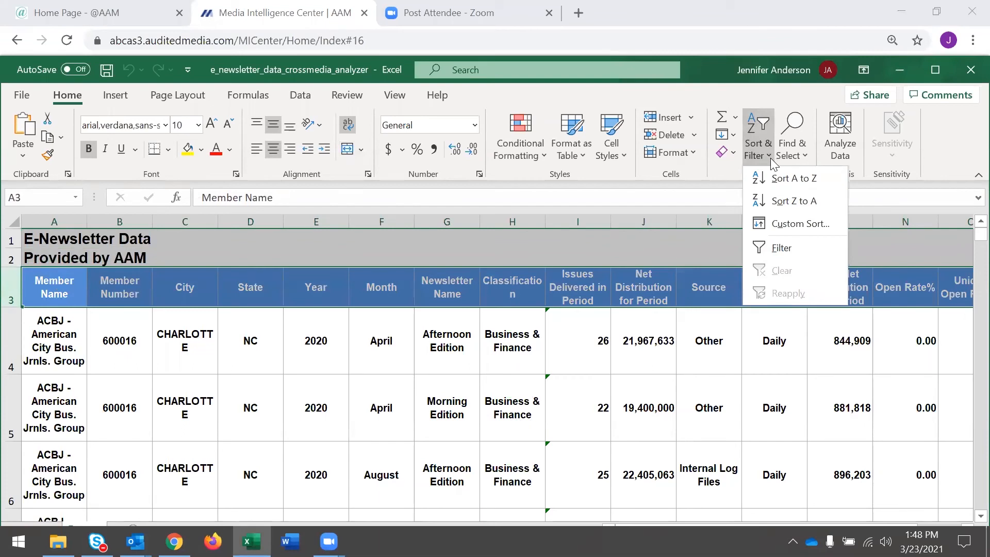
{"action": "left_click", "coordinate": [782, 249]}
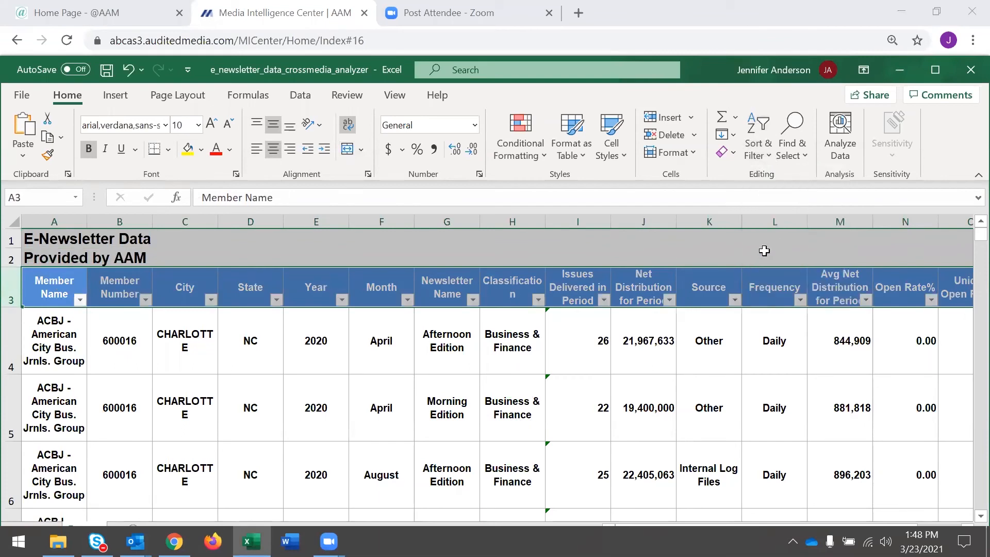
View the Member Name filter choices without applying any, and close the e-newsletter workbook without saving changes.
{"action": "left_click", "coordinate": [80, 300]}
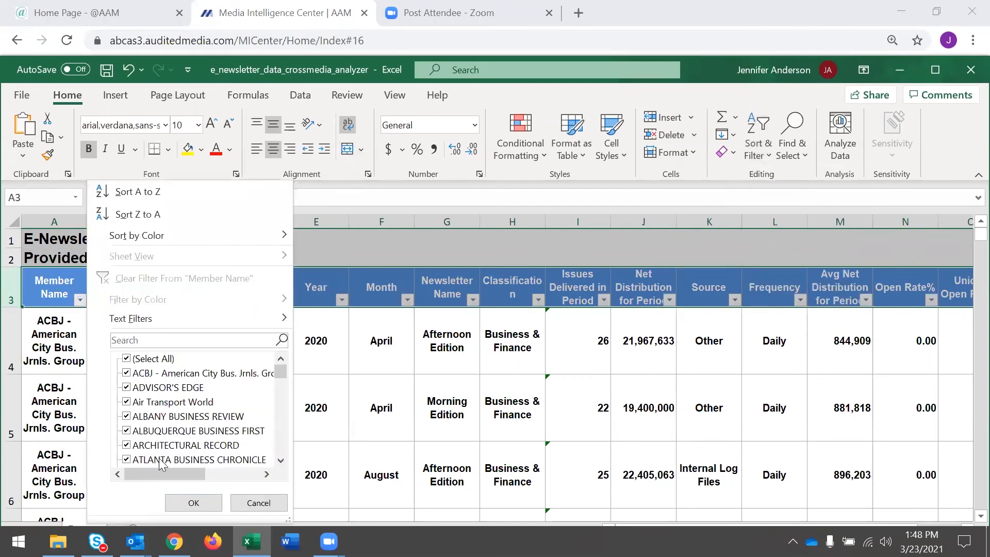
{"action": "left_click", "coordinate": [251, 503]}
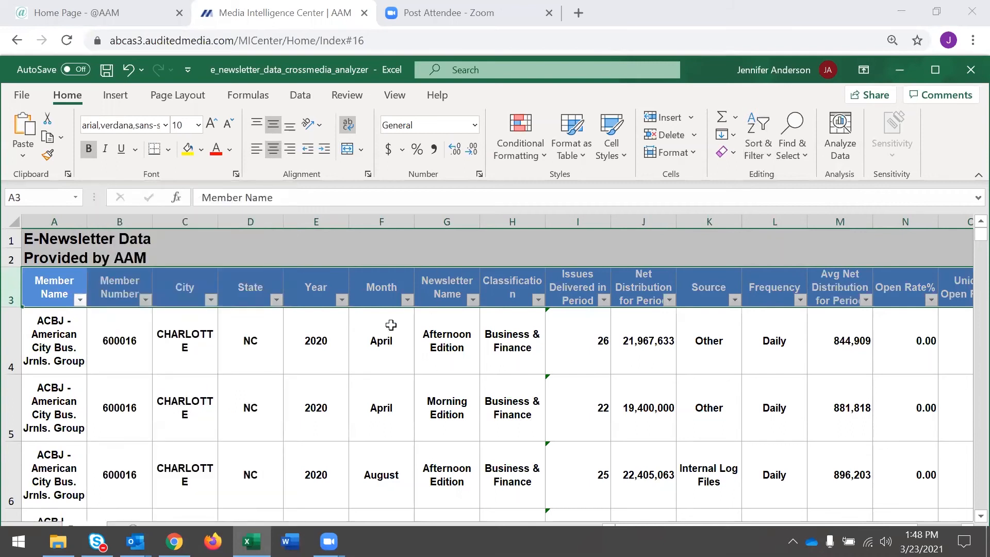
{"action": "left_click", "coordinate": [971, 71]}
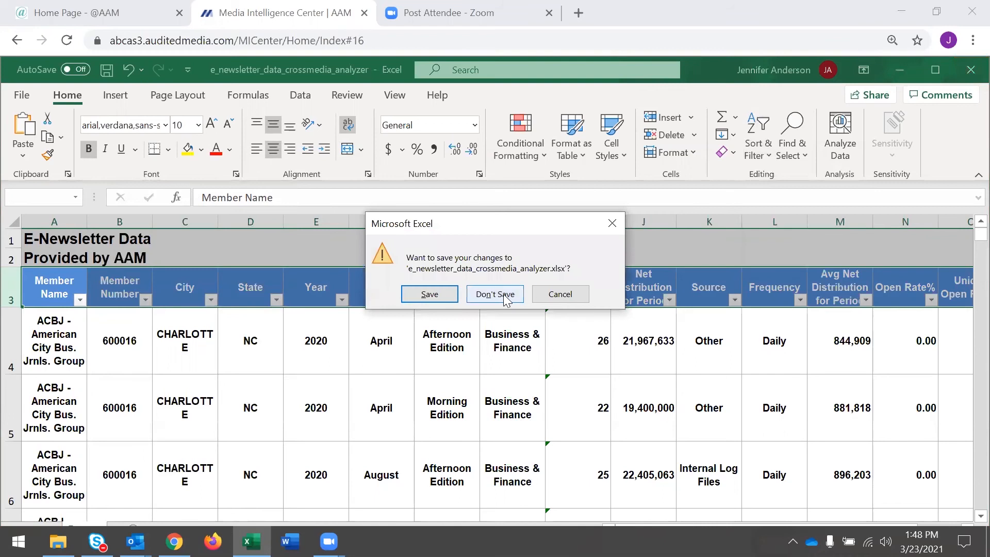
{"action": "left_click", "coordinate": [498, 292]}
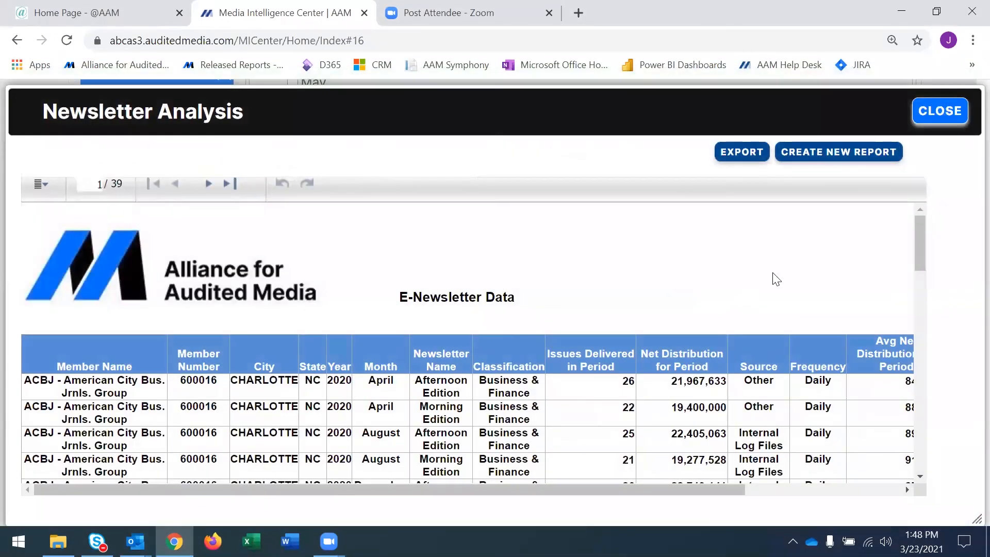
Create a new Newsletter Analysis report limited to January, February and March 2020, and look through its data.
{"action": "left_click", "coordinate": [818, 162]}
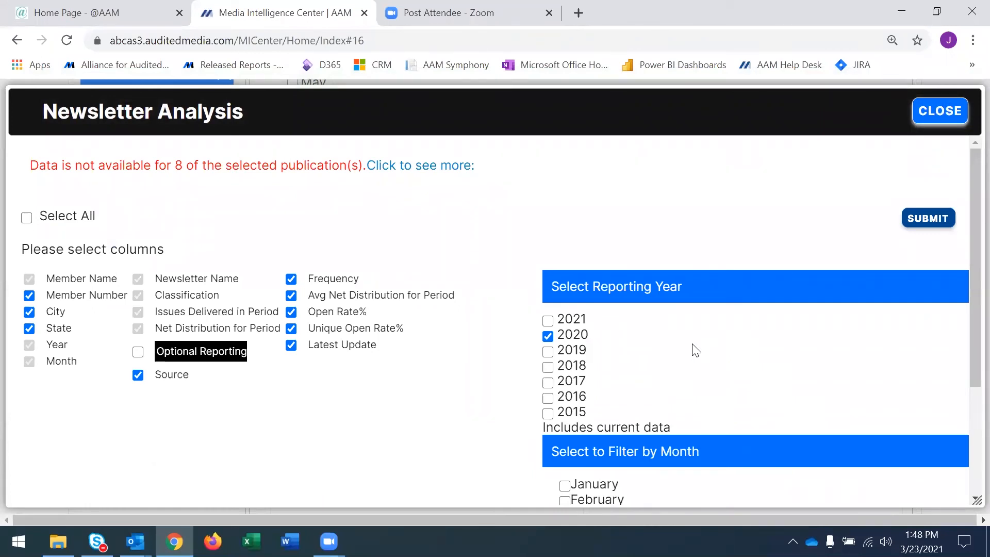
{"action": "scroll", "coordinate": [696, 350], "scroll_direction": "down", "scroll_amount": 3}
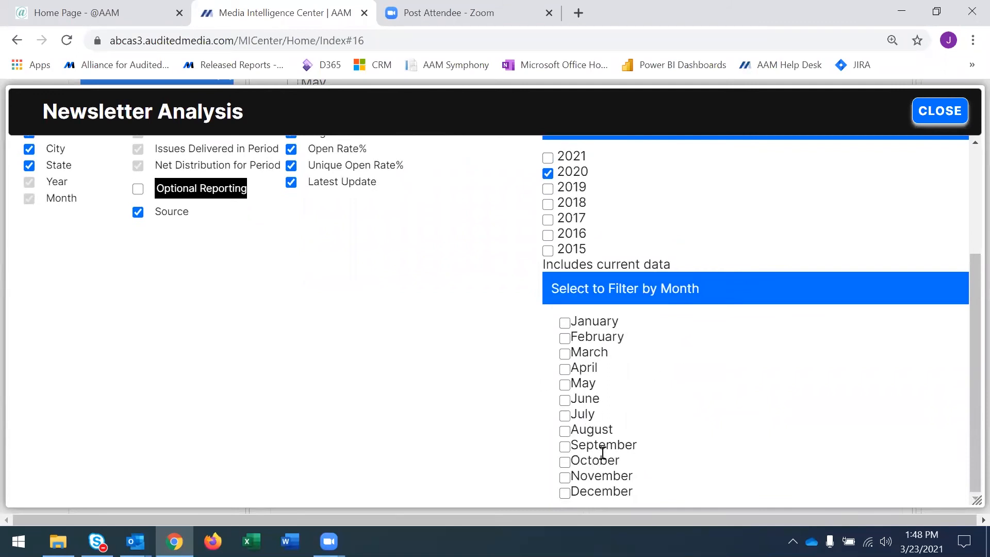
{"action": "left_click", "coordinate": [565, 322]}
{"action": "left_click", "coordinate": [564, 338]}
{"action": "left_click", "coordinate": [565, 355]}
{"action": "scroll", "coordinate": [725, 445], "scroll_direction": "up", "scroll_amount": 2}
{"action": "scroll", "coordinate": [725, 445], "scroll_direction": "up", "scroll_amount": 2}
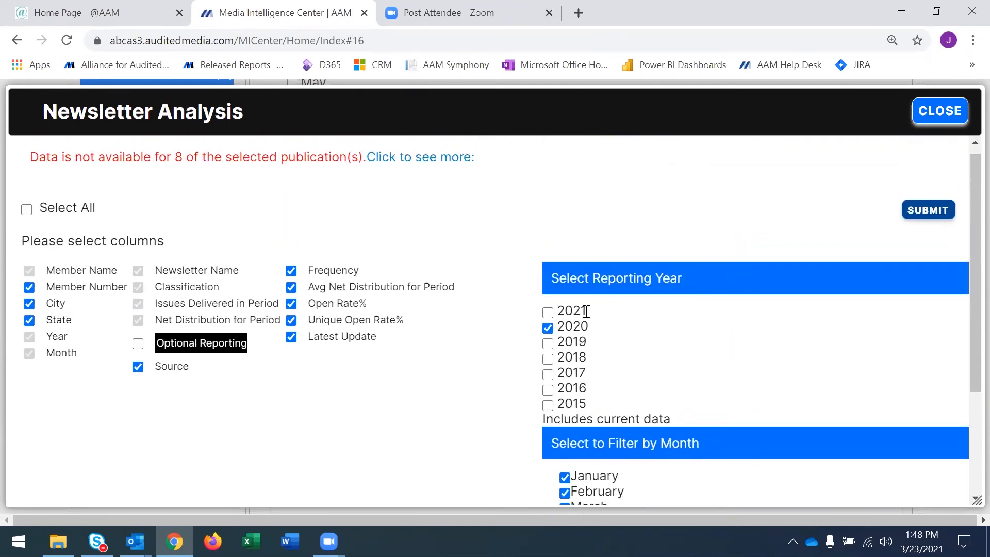
{"action": "left_click", "coordinate": [920, 213]}
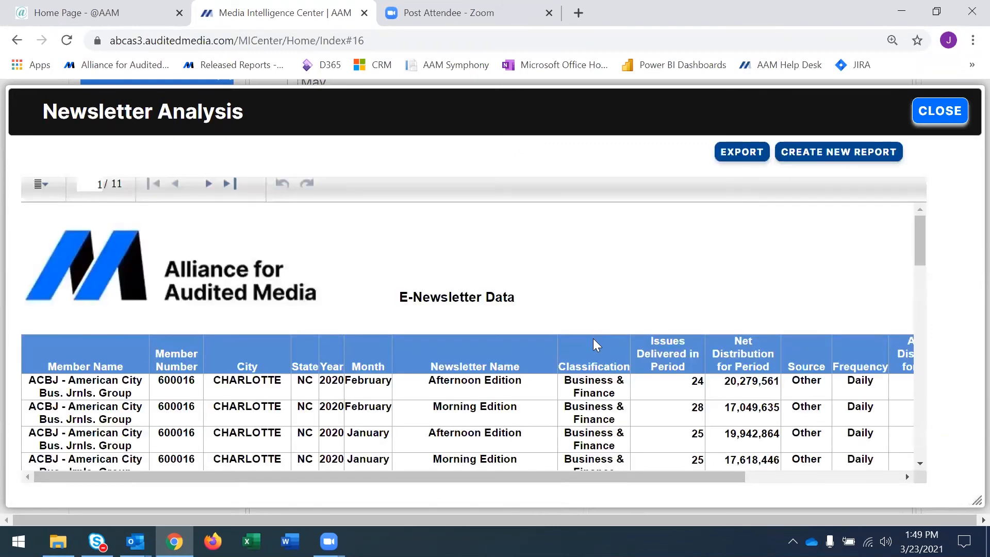
{"action": "scroll", "coordinate": [595, 345], "scroll_direction": "down", "scroll_amount": 3}
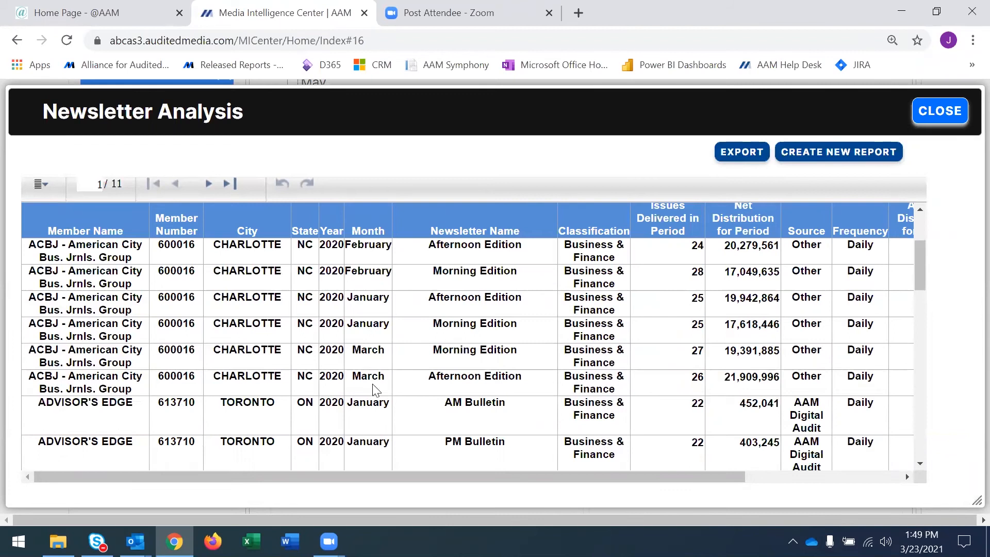
{"action": "left_click", "coordinate": [733, 154]}
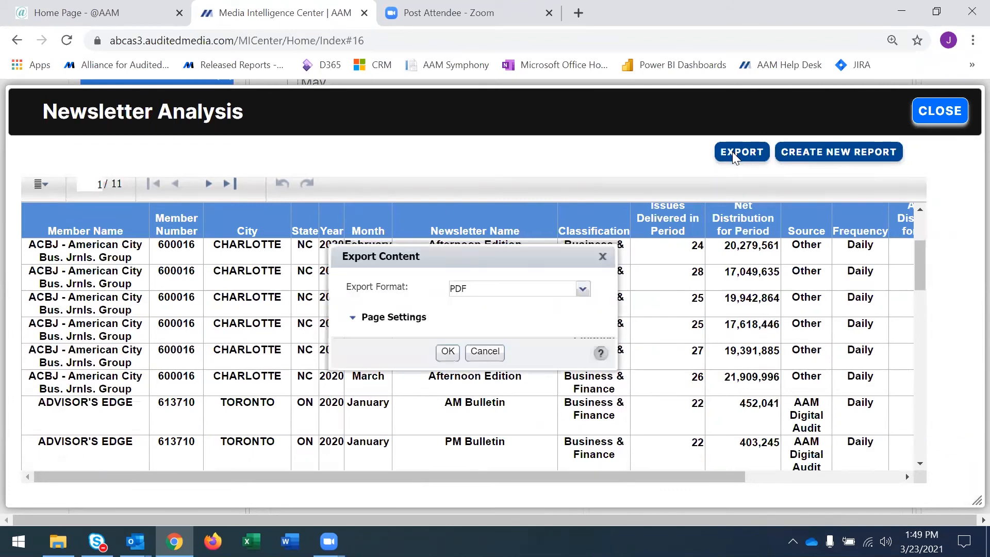
{"action": "left_click", "coordinate": [582, 295]}
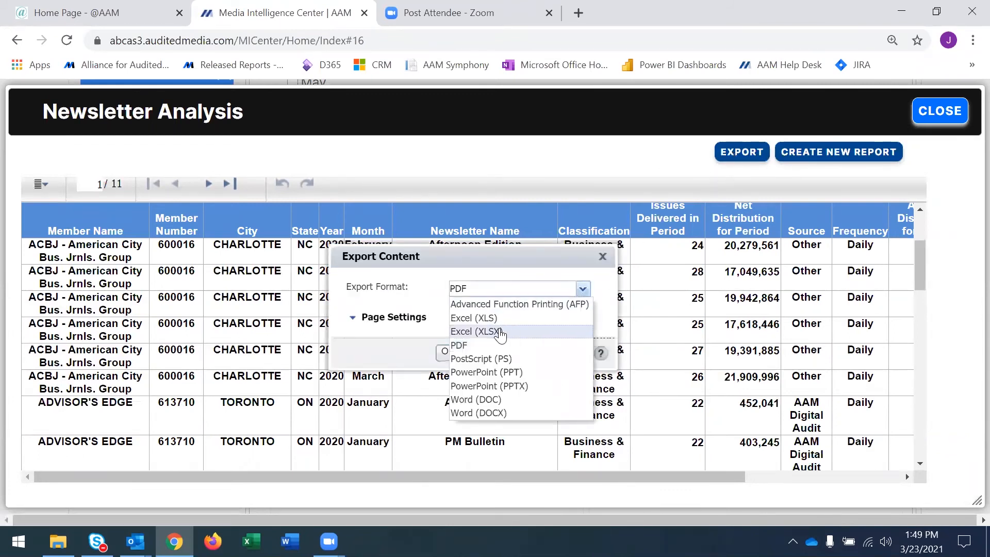
{"action": "left_click", "coordinate": [502, 332]}
{"action": "left_click", "coordinate": [447, 353]}
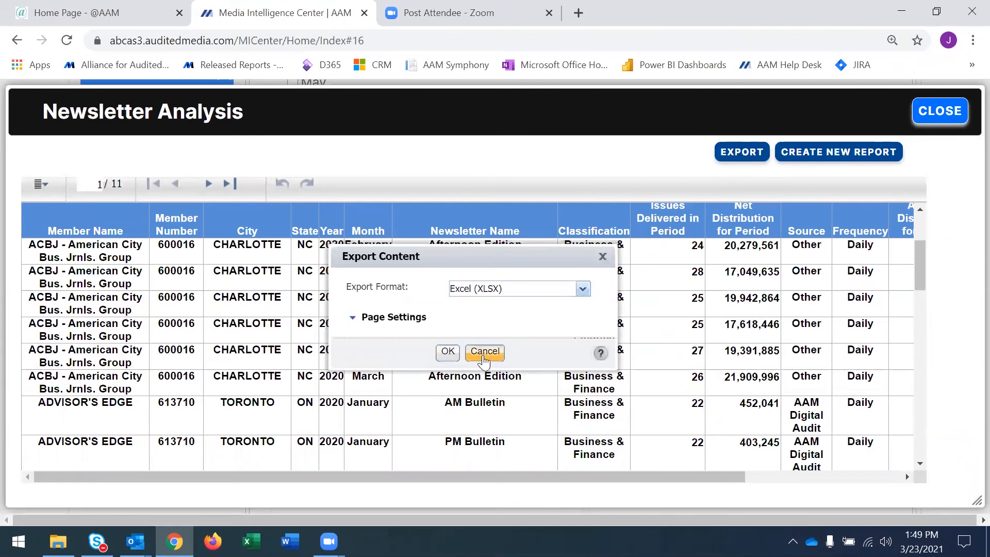
Close the Newsletter Analysis report and clear the January, February and March month filters.
{"action": "left_click", "coordinate": [943, 113]}
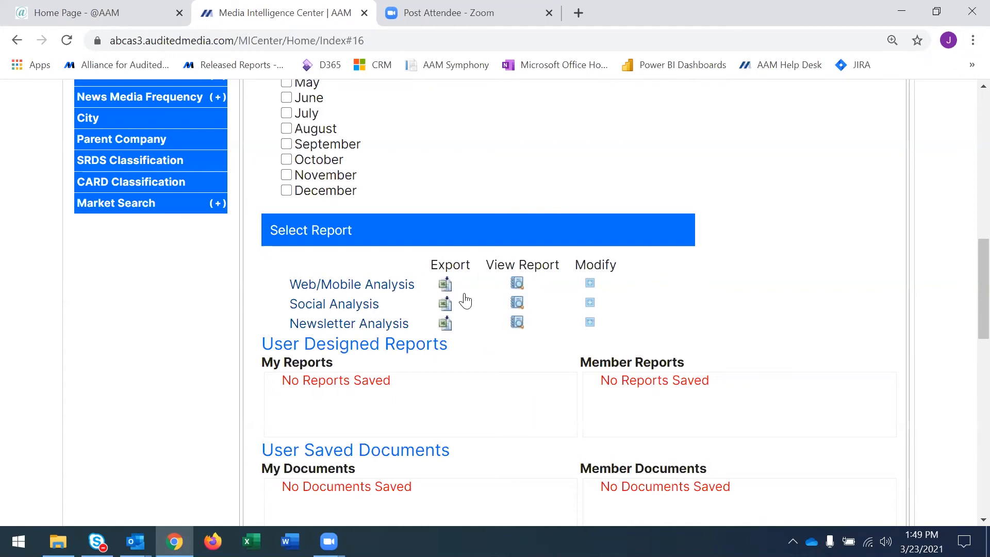
{"action": "scroll", "coordinate": [325, 325], "scroll_direction": "up", "scroll_amount": 3}
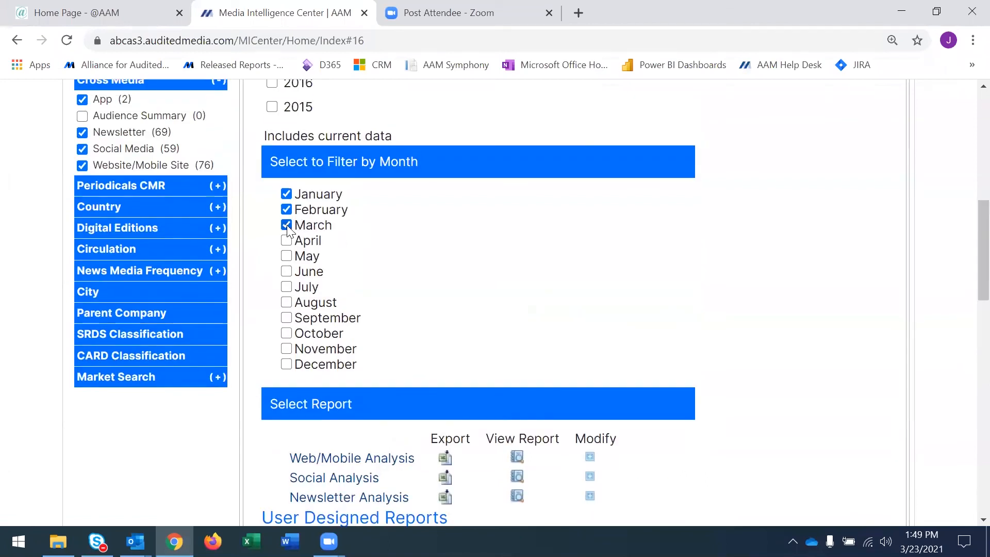
{"action": "left_click", "coordinate": [286, 225]}
{"action": "left_click", "coordinate": [285, 209]}
{"action": "left_click", "coordinate": [286, 193]}
Change the reporting year to 2019 only and check which cross-media reports are offered.
{"action": "scroll", "coordinate": [500, 325], "scroll_direction": "up", "scroll_amount": 5}
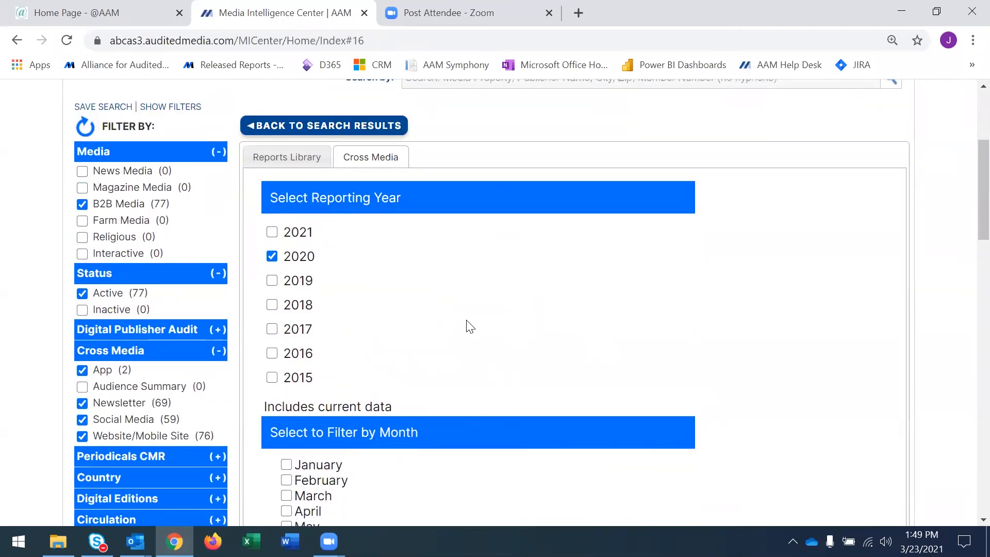
{"action": "left_click", "coordinate": [272, 256]}
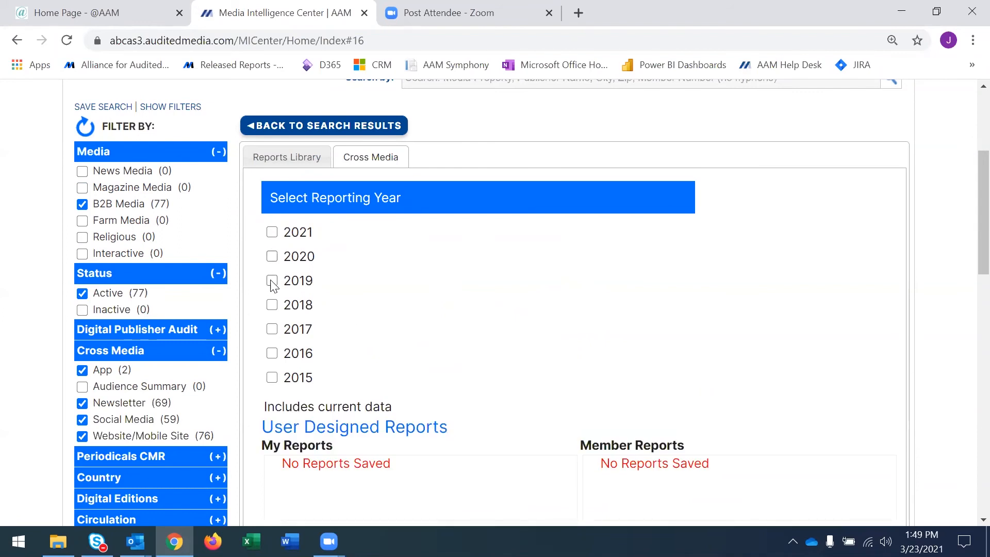
{"action": "left_click", "coordinate": [271, 281]}
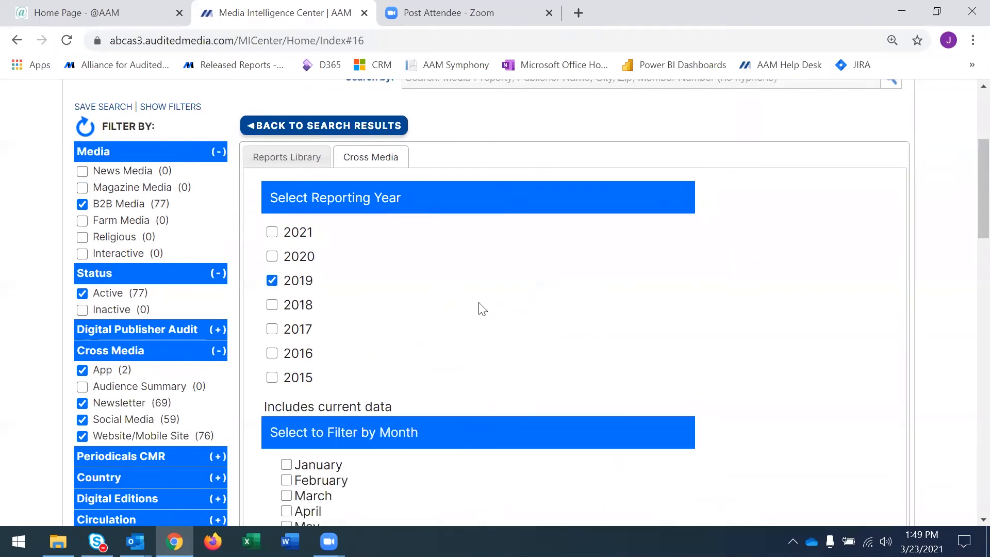
{"action": "scroll", "coordinate": [479, 311], "scroll_direction": "down", "scroll_amount": 7}
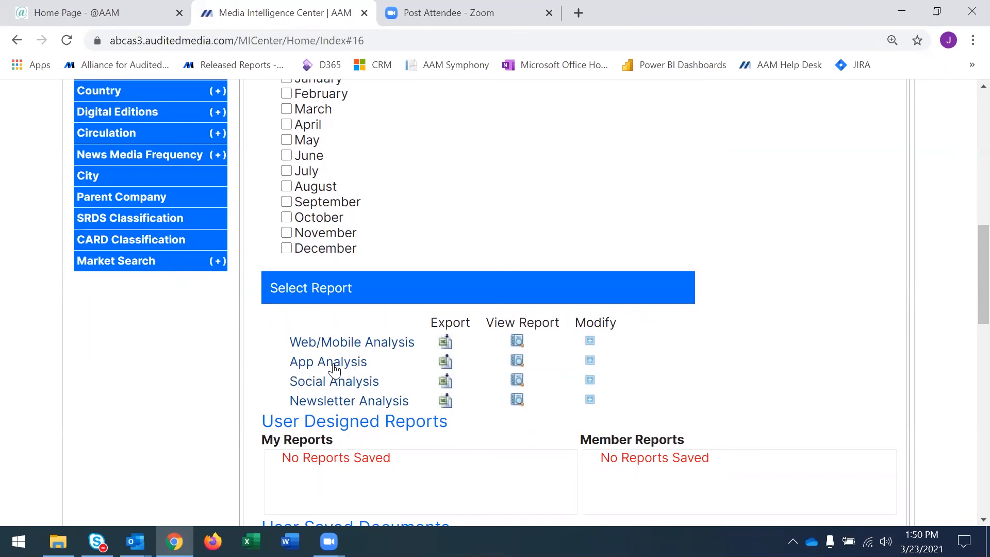
{"action": "scroll", "coordinate": [332, 370], "scroll_direction": "up", "scroll_amount": 4}
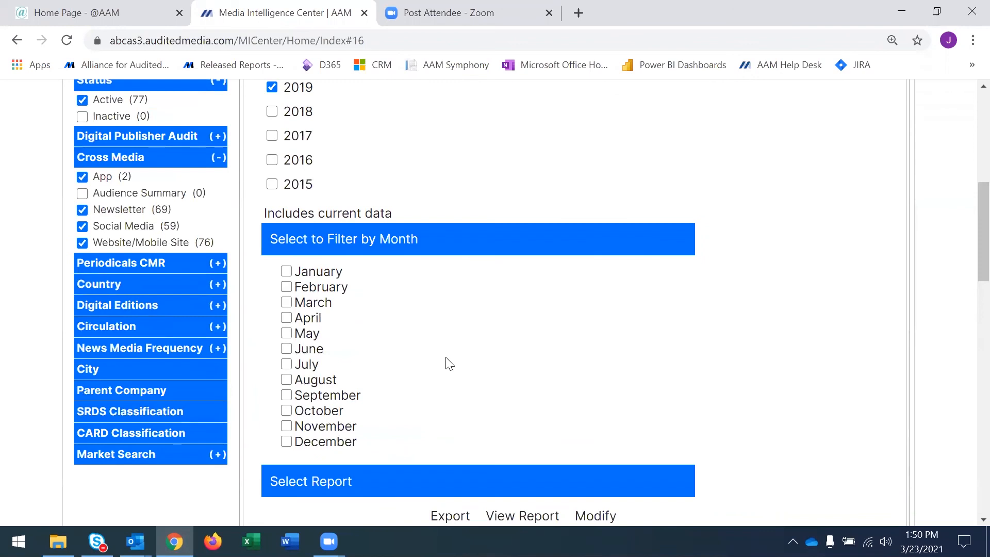
Change the reporting year to 2018 only and check which cross-media reports are offered.
{"action": "scroll", "coordinate": [448, 364], "scroll_direction": "up", "scroll_amount": 4}
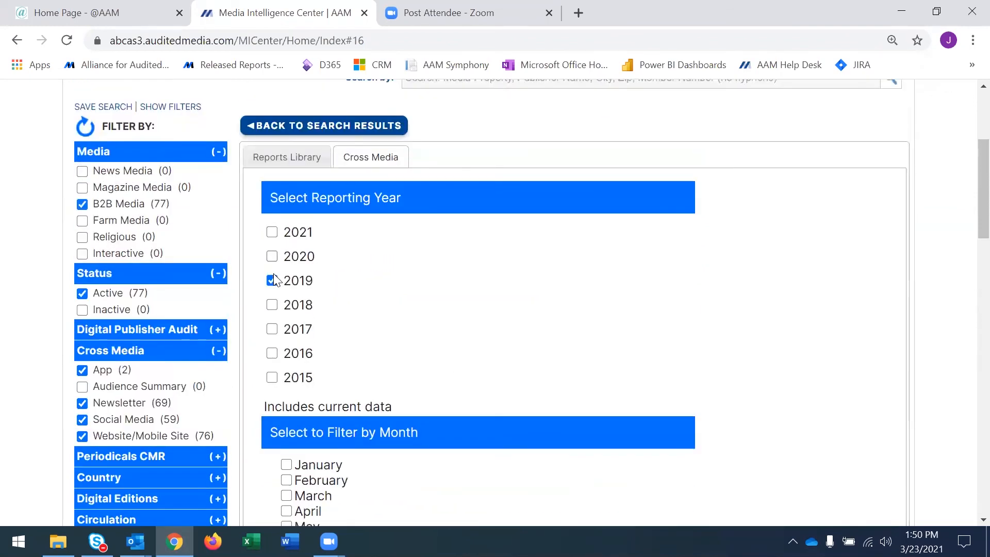
{"action": "left_click", "coordinate": [272, 280]}
{"action": "left_click", "coordinate": [273, 305]}
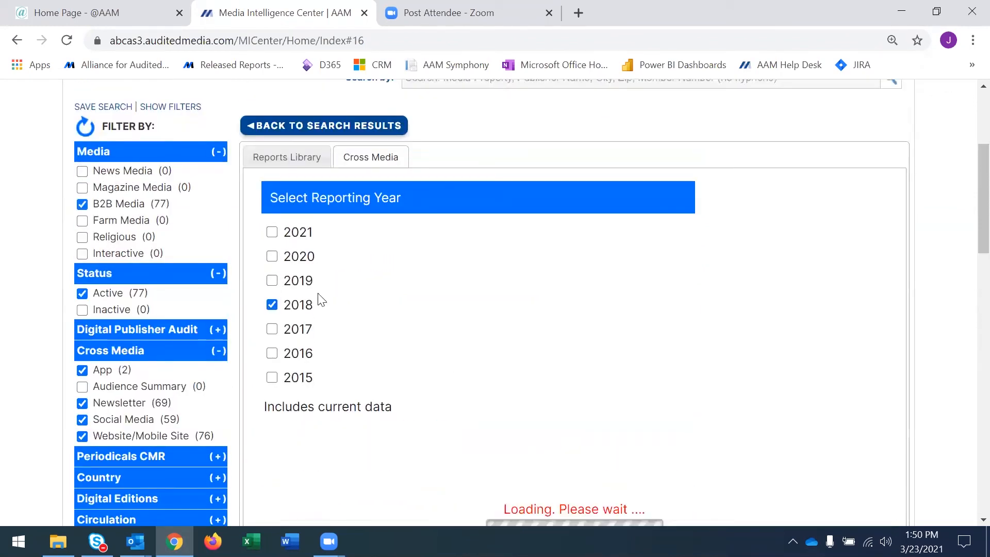
{"action": "scroll", "coordinate": [418, 343], "scroll_direction": "down", "scroll_amount": 10}
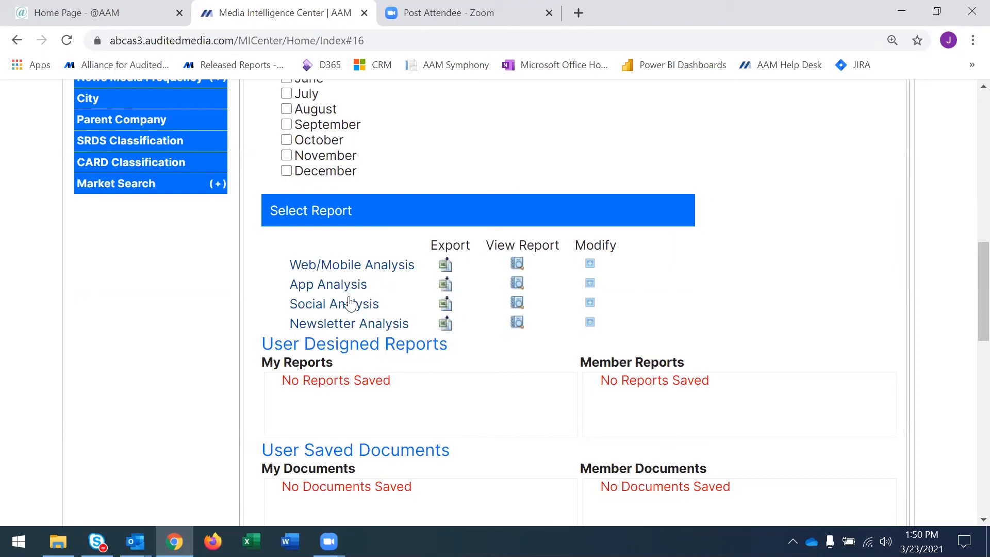
{"action": "scroll", "coordinate": [348, 299], "scroll_direction": "up", "scroll_amount": 3}
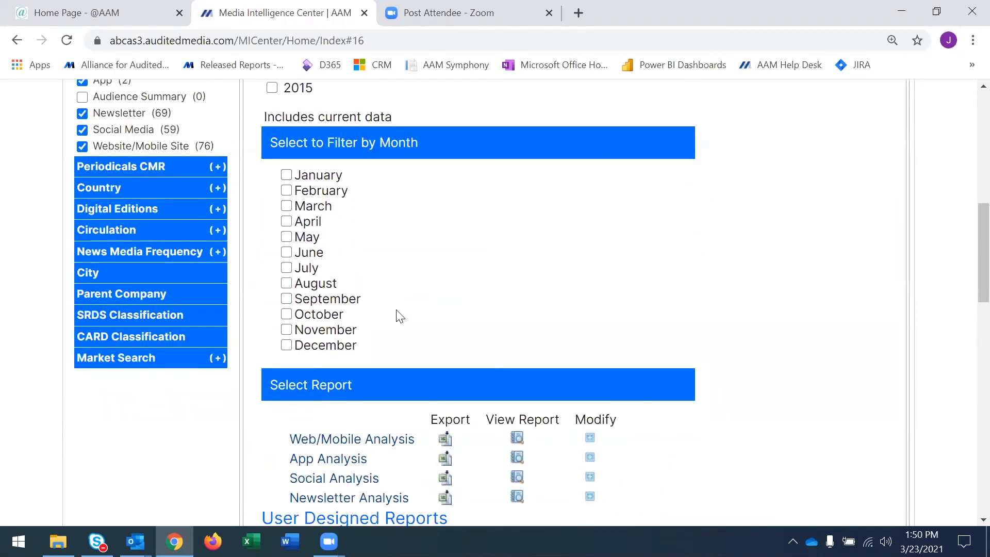
{"action": "scroll", "coordinate": [439, 324], "scroll_direction": "up", "scroll_amount": 5}
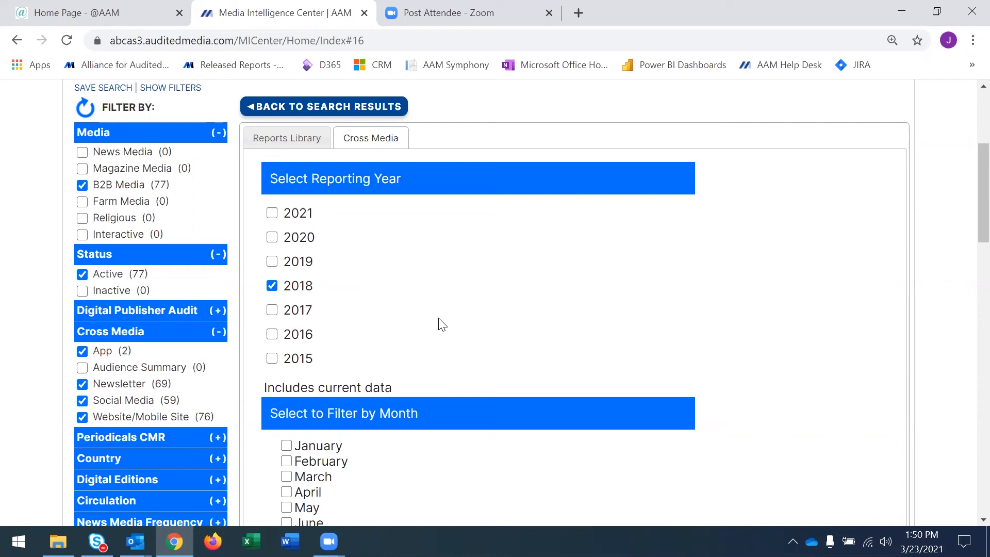
Return to the search results and open Architectural Record's brand page to view its Newsletter data and Reports Library.
{"action": "left_click", "coordinate": [313, 110]}
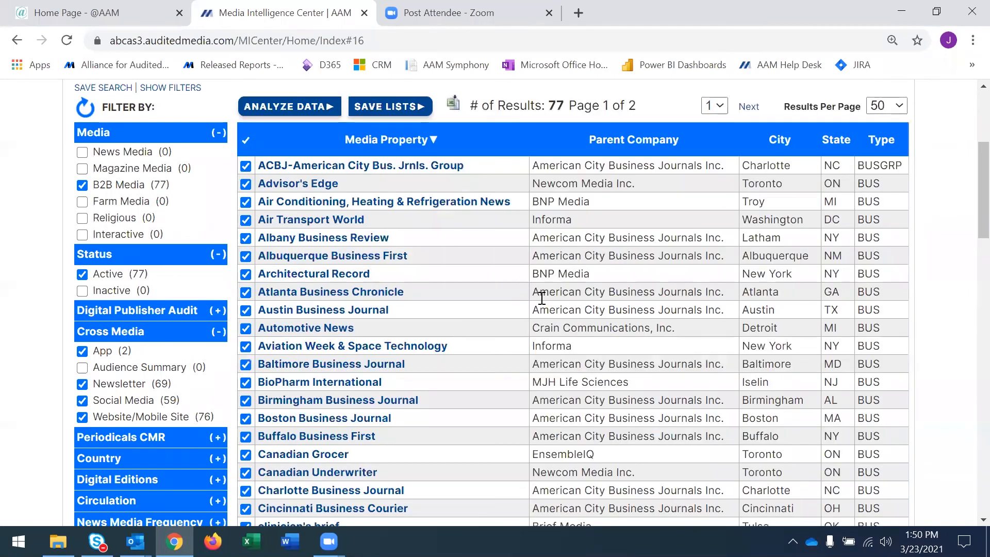
{"action": "left_click", "coordinate": [335, 275]}
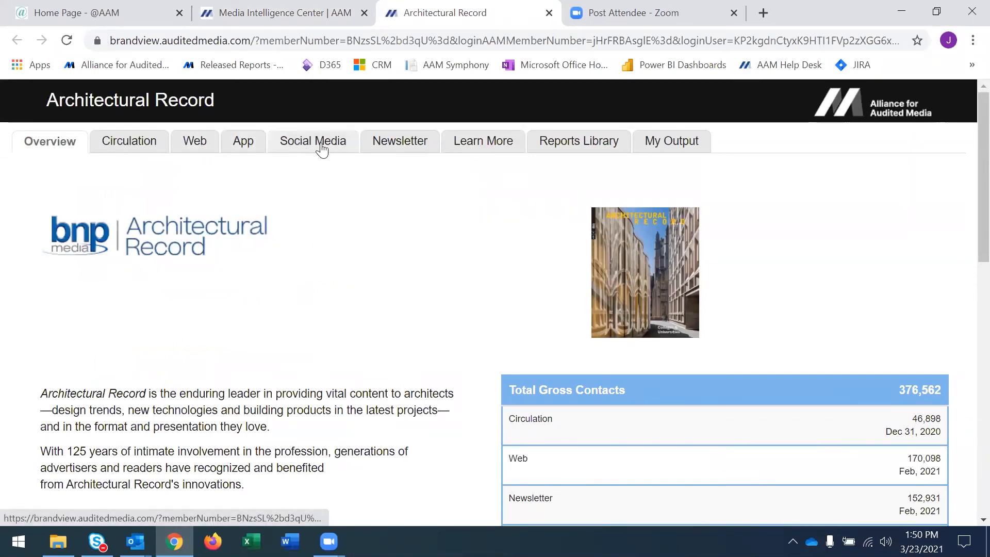
{"action": "left_click", "coordinate": [412, 148]}
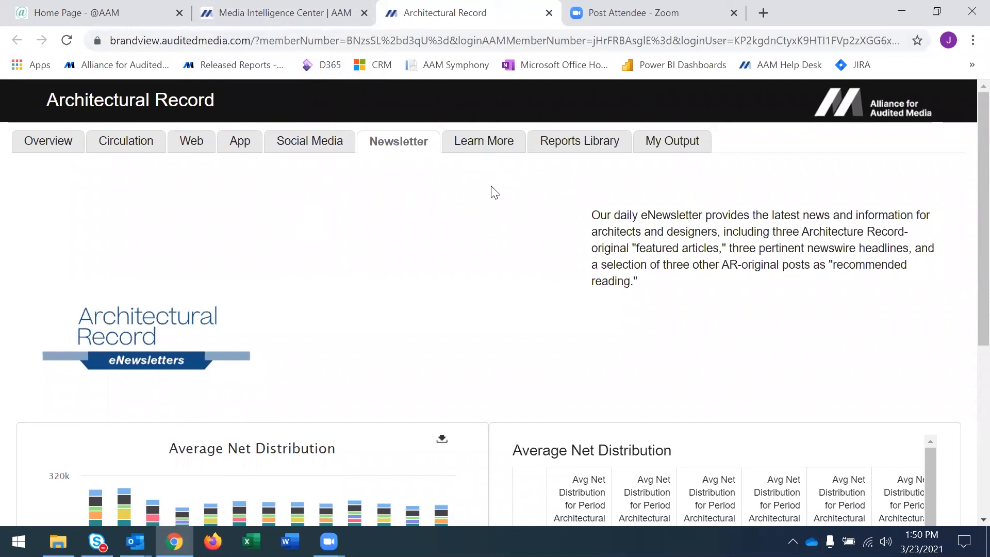
{"action": "left_click", "coordinate": [567, 147]}
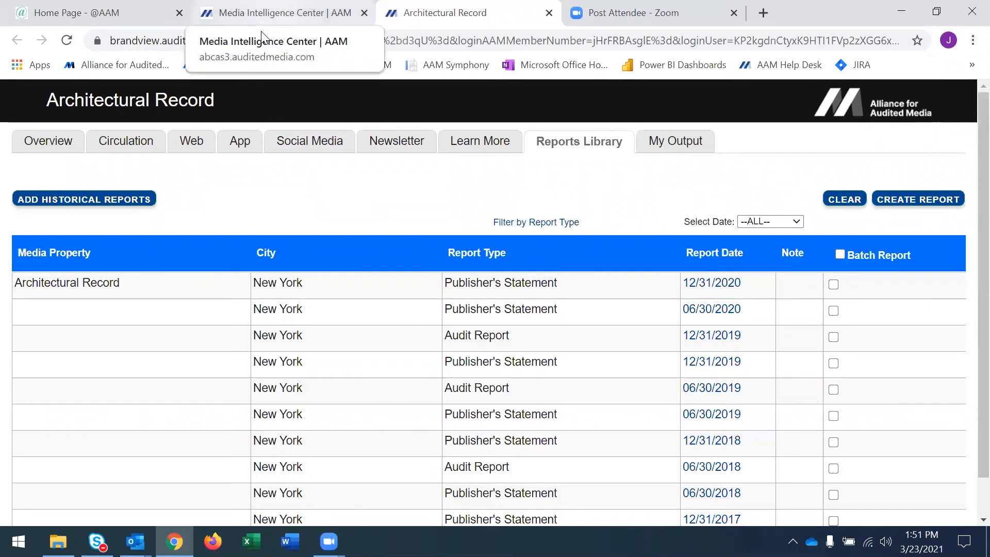
Switch back to the Media Intelligence Center and reset all search filters.
{"action": "left_click", "coordinate": [264, 34]}
{"action": "scroll", "coordinate": [436, 442], "scroll_direction": "down", "scroll_amount": 2}
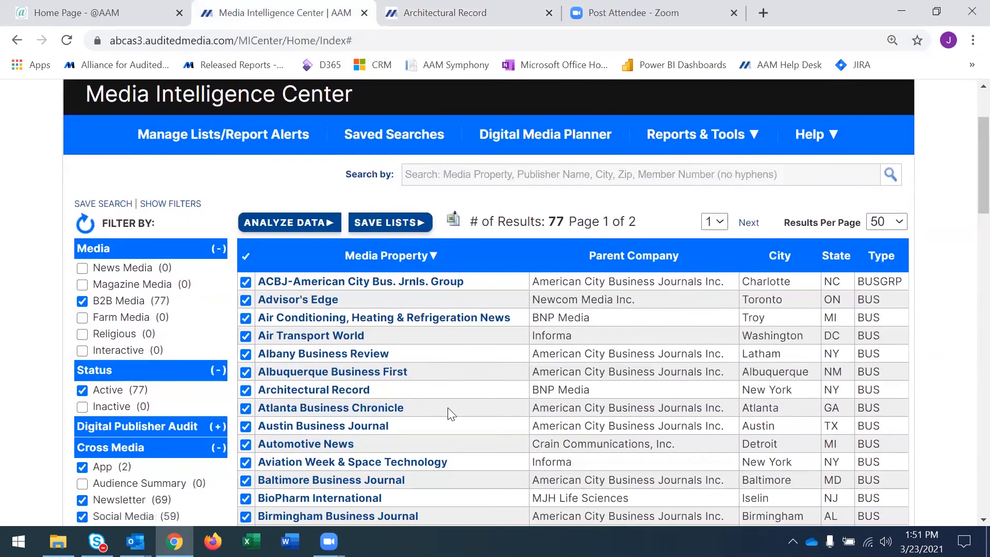
{"action": "scroll", "coordinate": [448, 408], "scroll_direction": "up", "scroll_amount": 2}
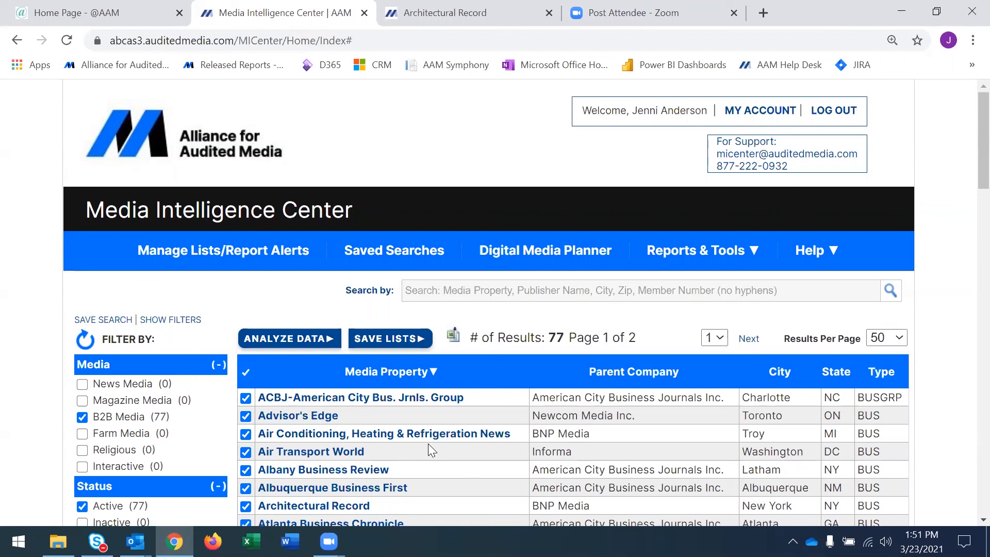
{"action": "left_click", "coordinate": [85, 340]}
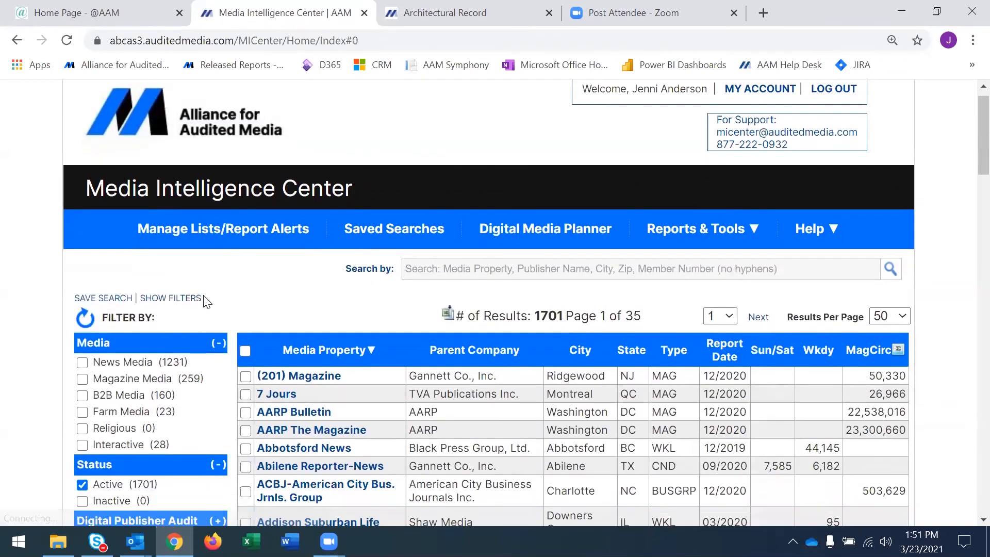
Filter the media properties to Magazine Media and expand the Cross Media filter to see its categories.
{"action": "scroll", "coordinate": [113, 279], "scroll_direction": "down", "scroll_amount": 2}
{"action": "left_click", "coordinate": [82, 245]}
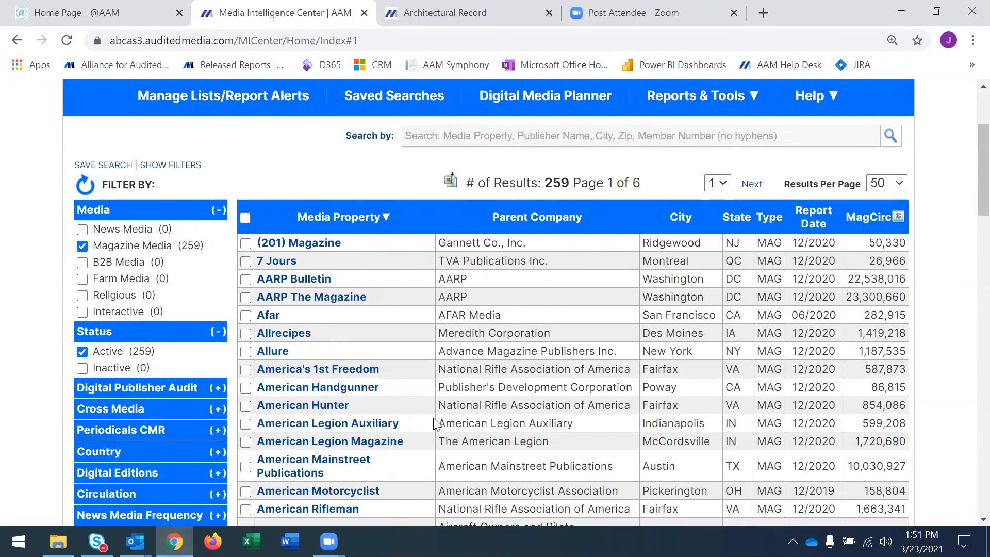
{"action": "left_click", "coordinate": [219, 415]}
{"action": "scroll", "coordinate": [217, 461], "scroll_direction": "down", "scroll_amount": 1}
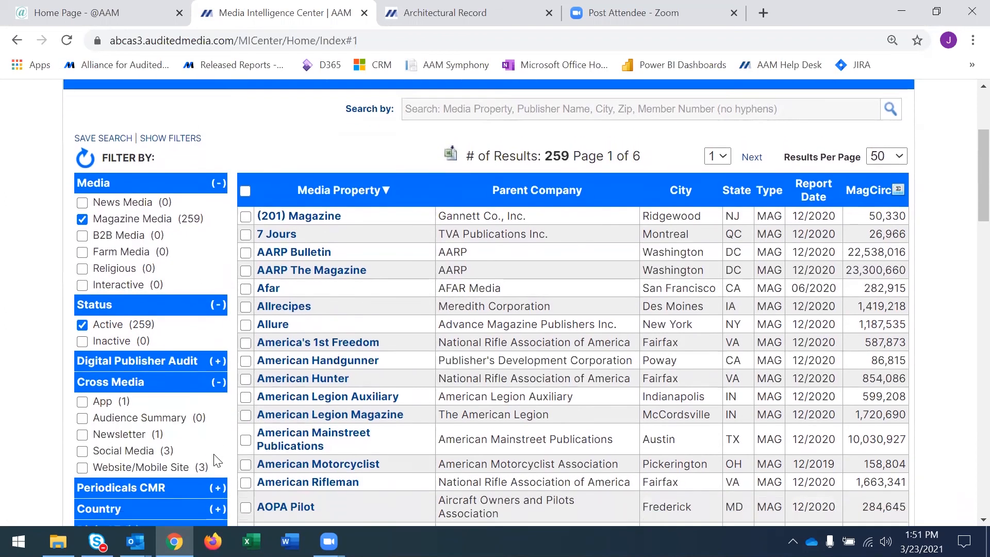
{"action": "scroll", "coordinate": [217, 461], "scroll_direction": "down", "scroll_amount": 2}
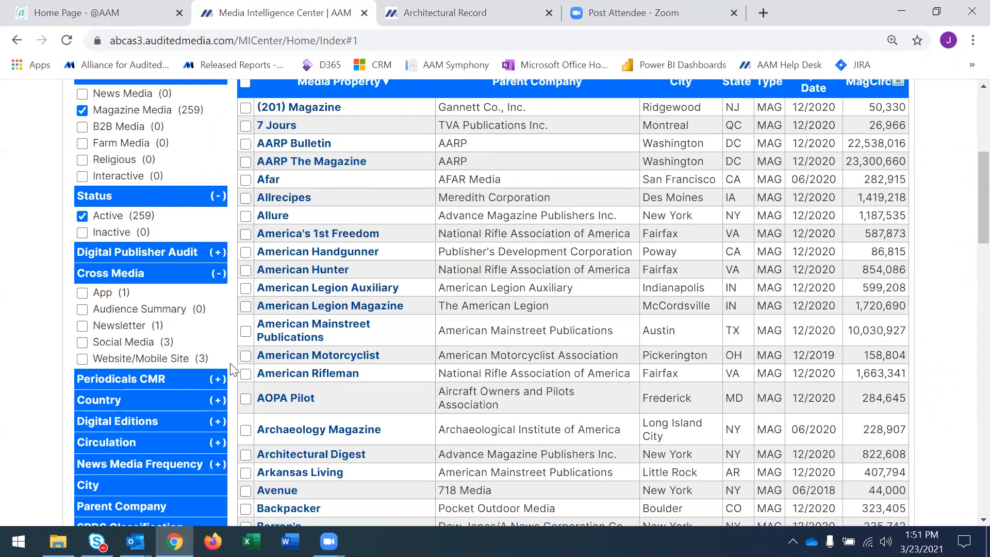
Replace the Magazine Media filter with Farm Media.
{"action": "left_click", "coordinate": [83, 112]}
{"action": "left_click", "coordinate": [82, 143]}
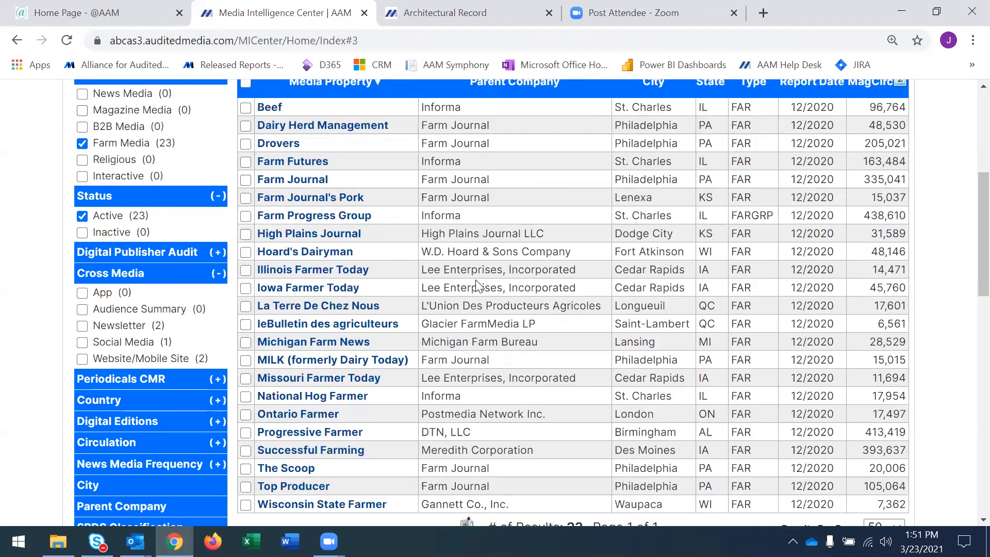
Narrow the Farm Media results to the App, Audience Summary, Newsletter, Social Media and Website/Mobile Site cross-media categories.
{"action": "scroll", "coordinate": [517, 326], "scroll_direction": "up", "scroll_amount": 2}
{"action": "scroll", "coordinate": [516, 326], "scroll_direction": "up", "scroll_amount": 1}
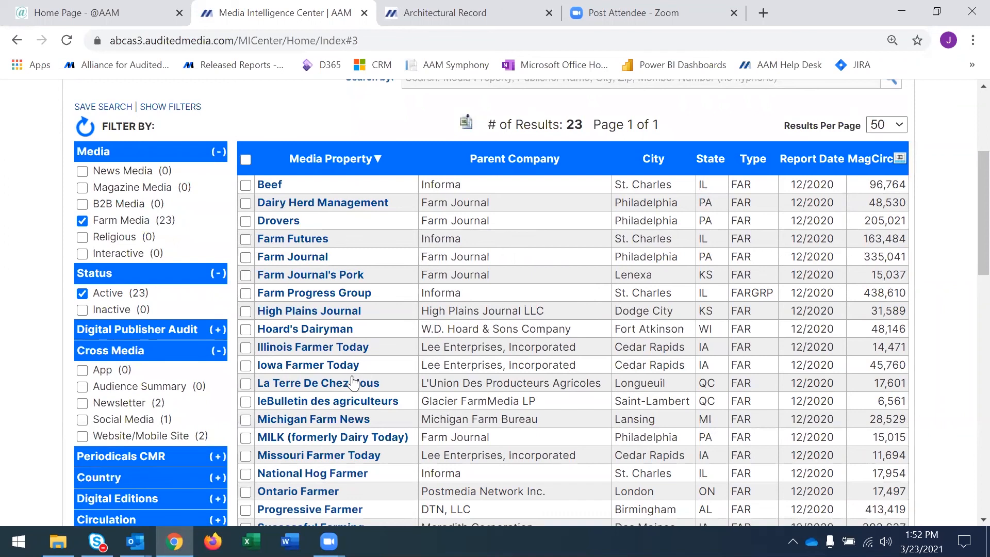
{"action": "scroll", "coordinate": [351, 370], "scroll_direction": "down", "scroll_amount": 4}
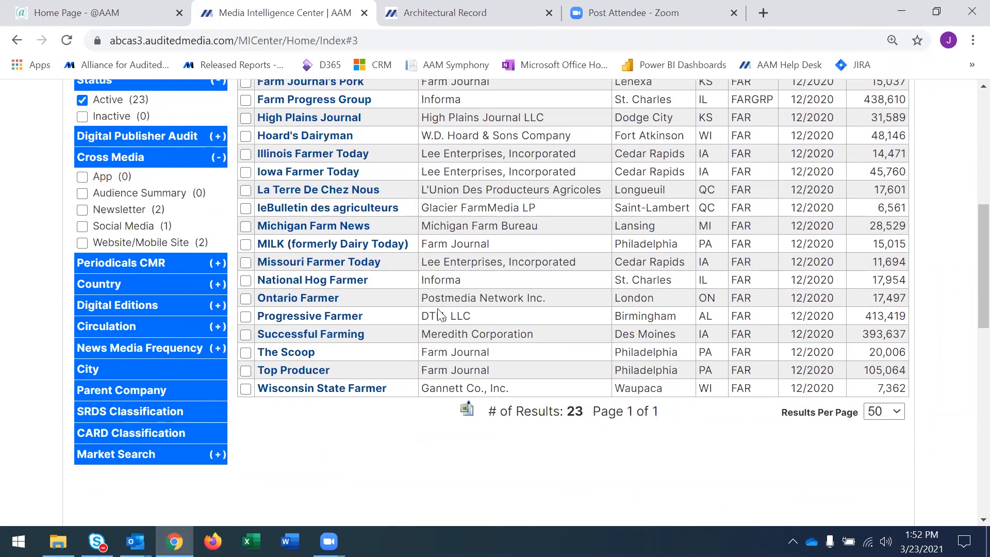
{"action": "scroll", "coordinate": [439, 316], "scroll_direction": "up", "scroll_amount": 2}
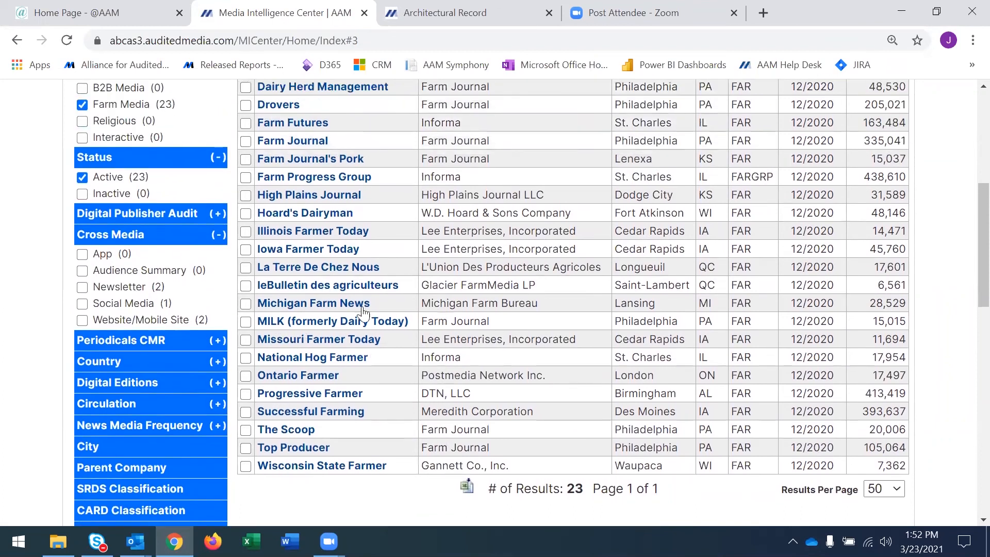
{"action": "left_click", "coordinate": [82, 254]}
{"action": "left_click", "coordinate": [82, 271]}
{"action": "left_click", "coordinate": [82, 287]}
{"action": "left_click", "coordinate": [82, 303]}
{"action": "left_click", "coordinate": [82, 320]}
Select all the filtered farm publications and open their Cross Media data analysis.
{"action": "scroll", "coordinate": [452, 320], "scroll_direction": "up", "scroll_amount": 4}
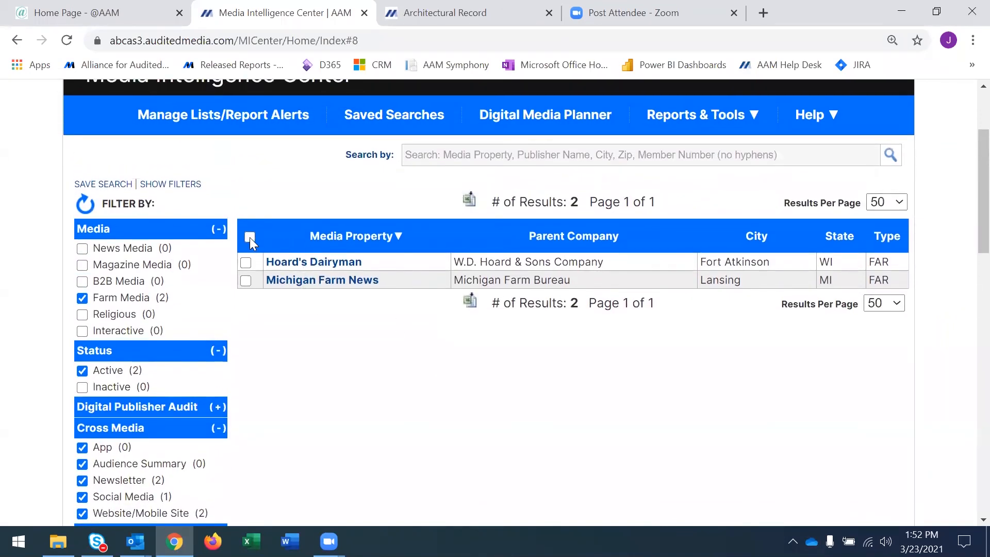
{"action": "left_click", "coordinate": [249, 238]}
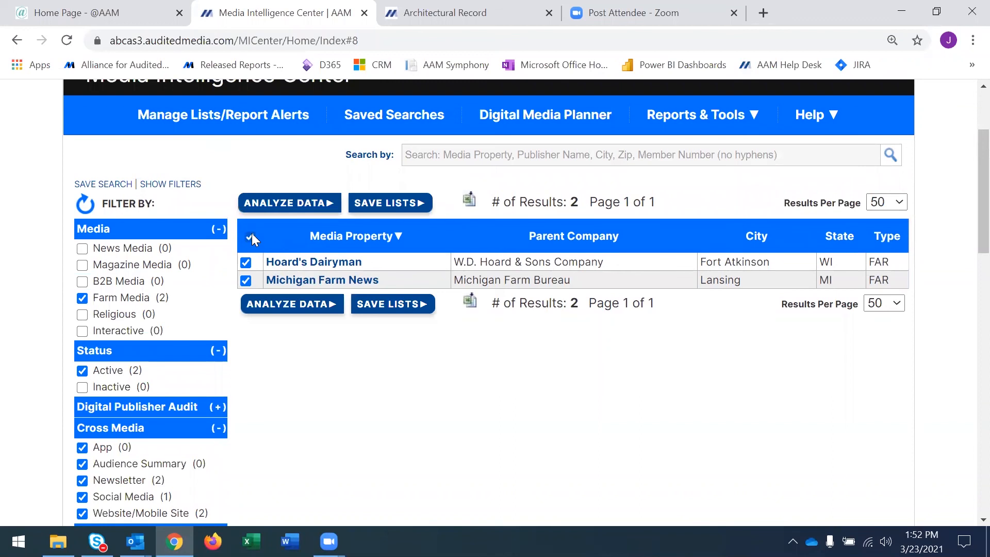
{"action": "left_click", "coordinate": [309, 206]}
{"action": "left_click", "coordinate": [363, 241]}
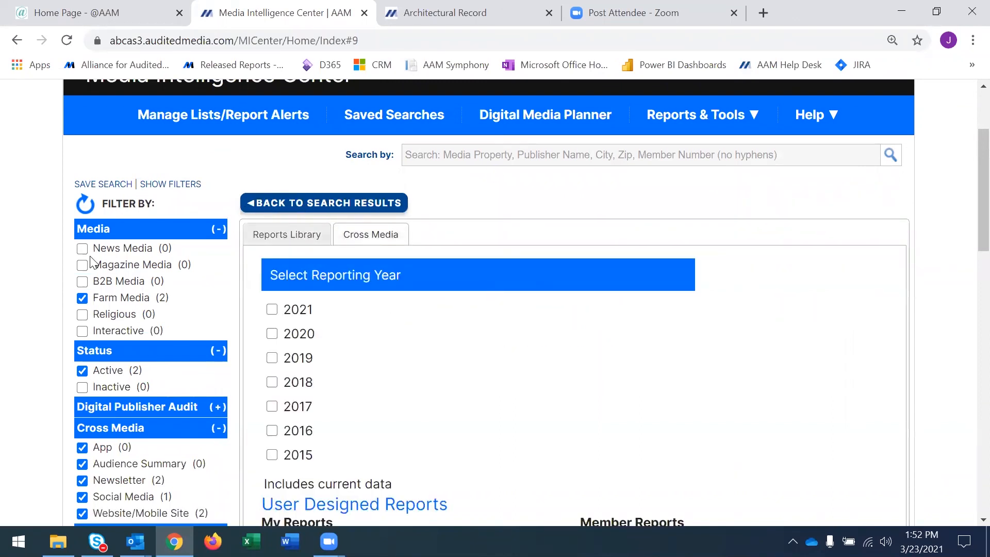
Reset all search filters, then expand the Cross Media filter to view its categories and collapse it again.
{"action": "left_click", "coordinate": [85, 211]}
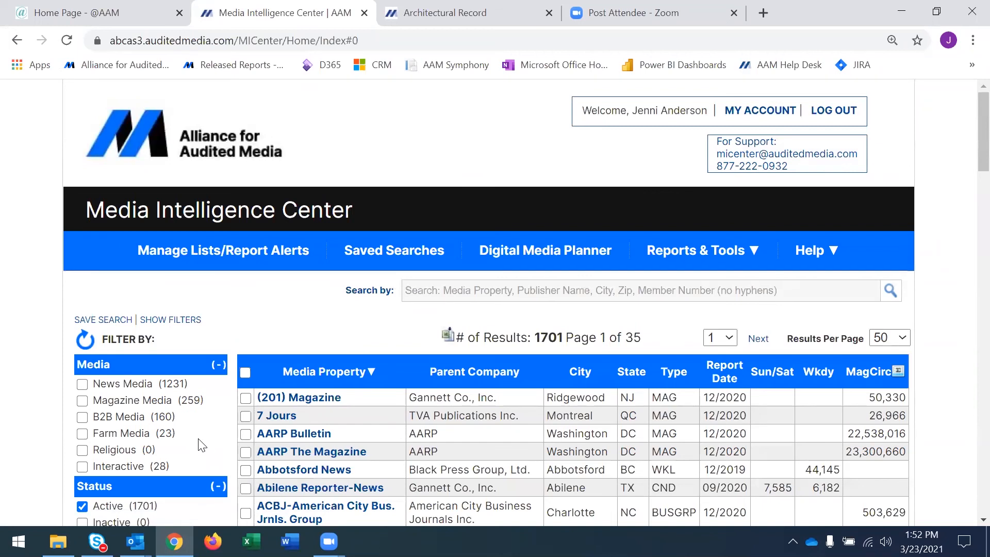
{"action": "scroll", "coordinate": [201, 445], "scroll_direction": "down", "scroll_amount": 2}
{"action": "scroll", "coordinate": [201, 445], "scroll_direction": "down", "scroll_amount": 3}
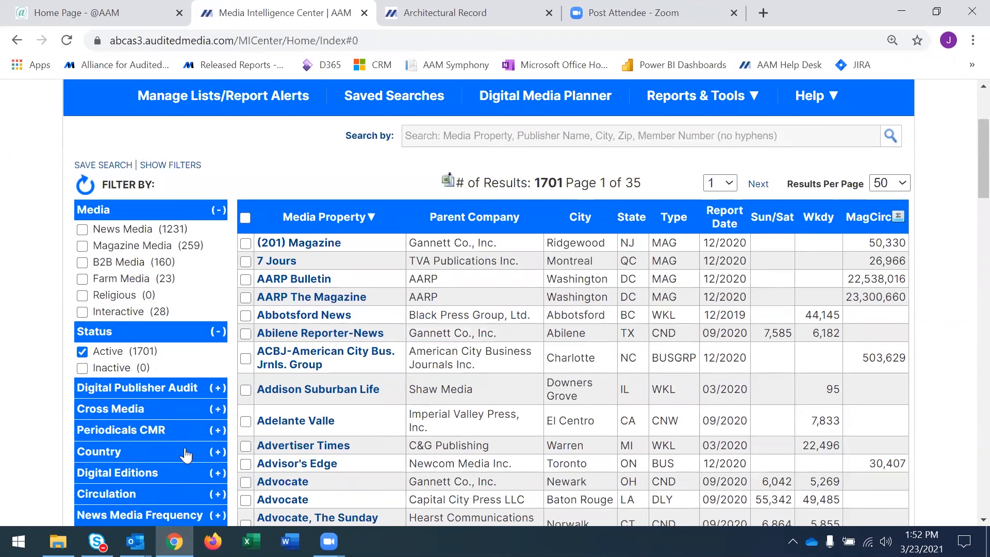
{"action": "left_click", "coordinate": [218, 409]}
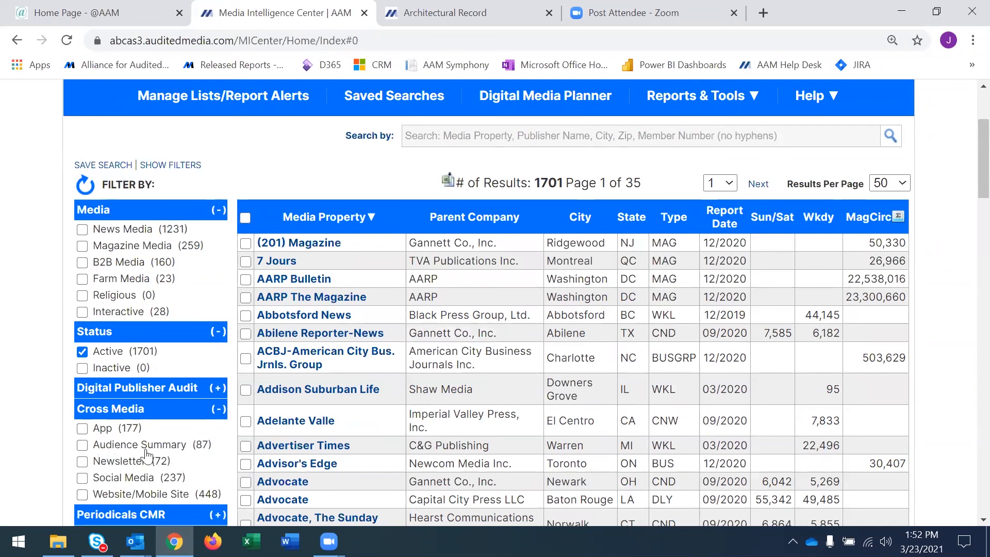
{"action": "left_click", "coordinate": [217, 412]}
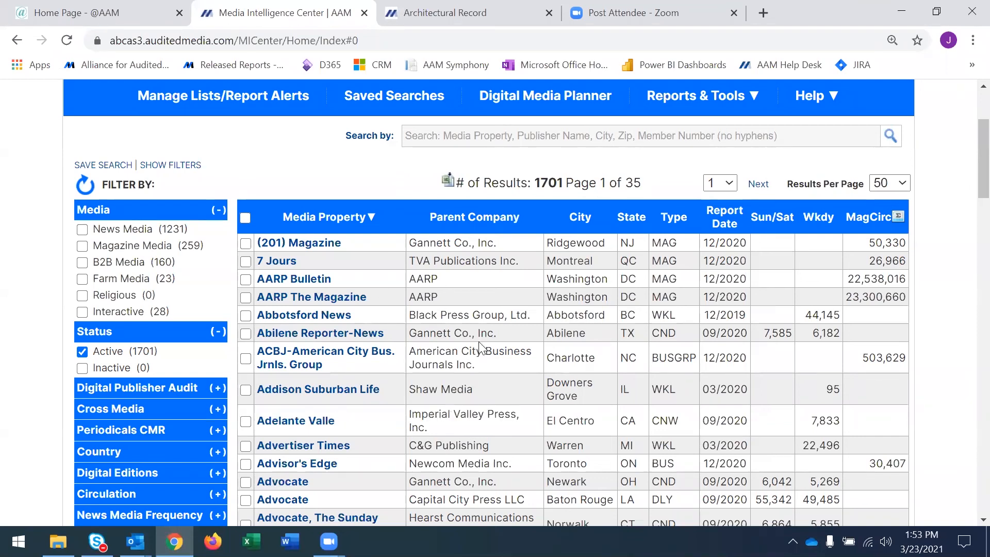
{"action": "scroll", "coordinate": [520, 349], "scroll_direction": "up", "scroll_amount": 1}
{"action": "scroll", "coordinate": [520, 349], "scroll_direction": "up", "scroll_amount": 1}
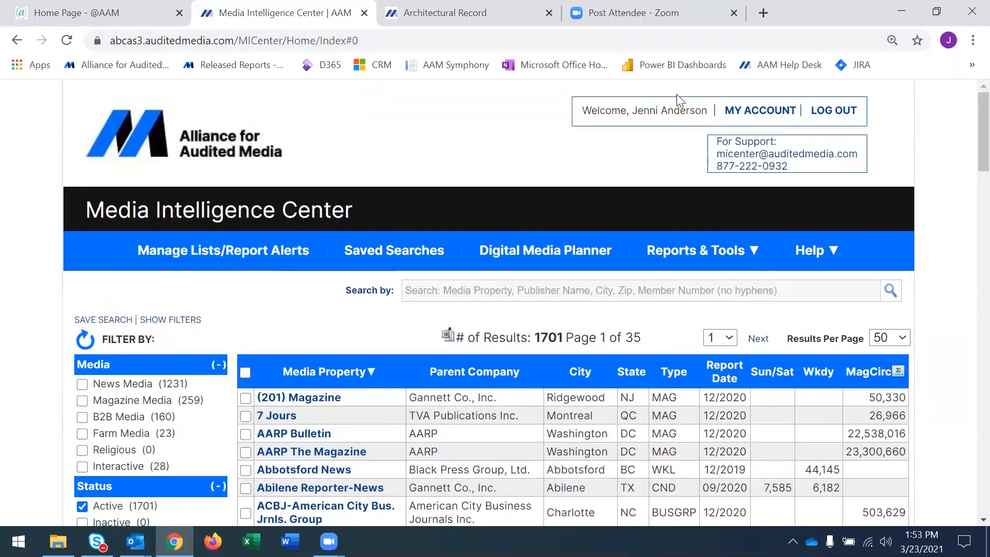